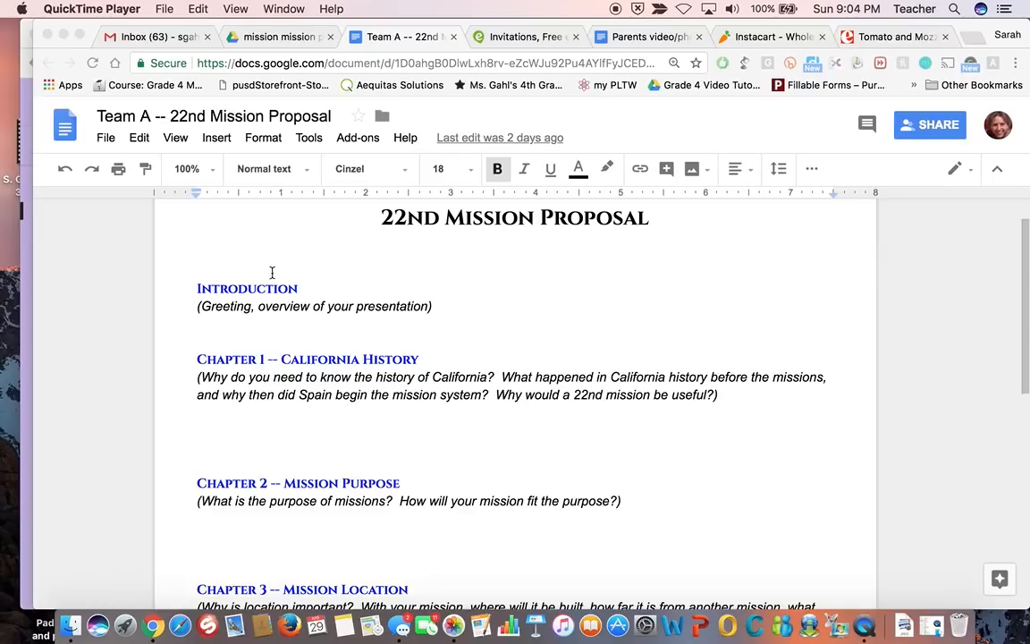
Insert a new drawing into the document and draw a roughly square text box in its upper-left area.
{"action": "left_click", "coordinate": [213, 135]}
{"action": "left_click", "coordinate": [207, 140]}
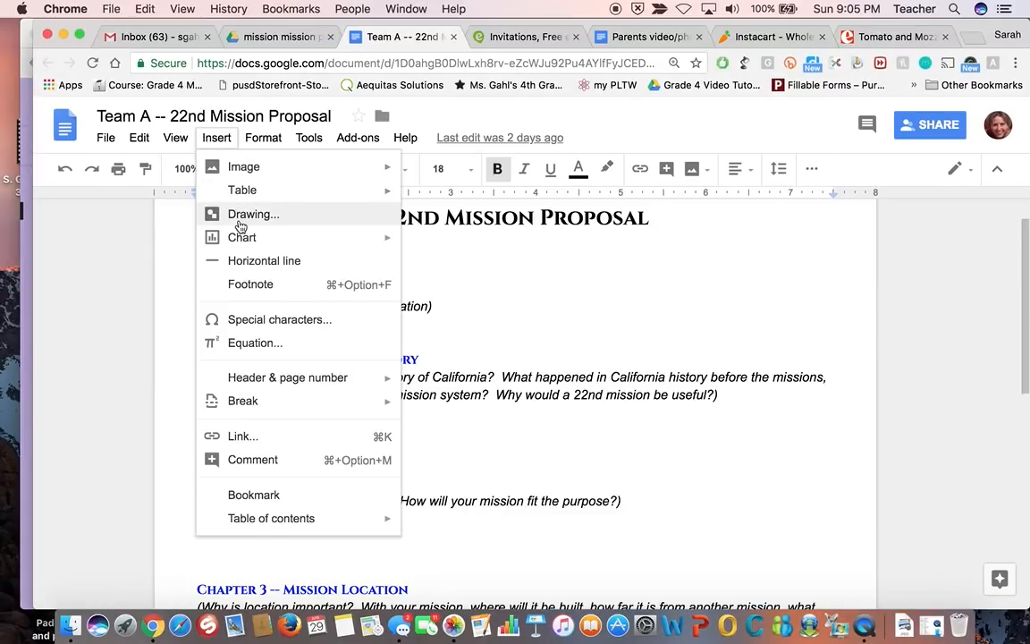
{"action": "left_click", "coordinate": [239, 223]}
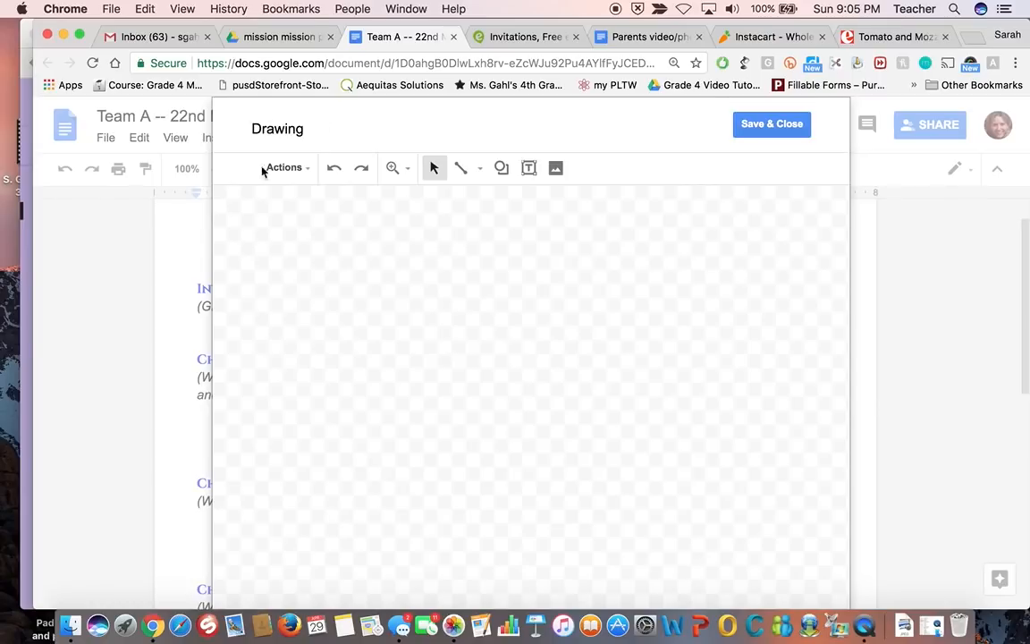
{"action": "left_click", "coordinate": [528, 169]}
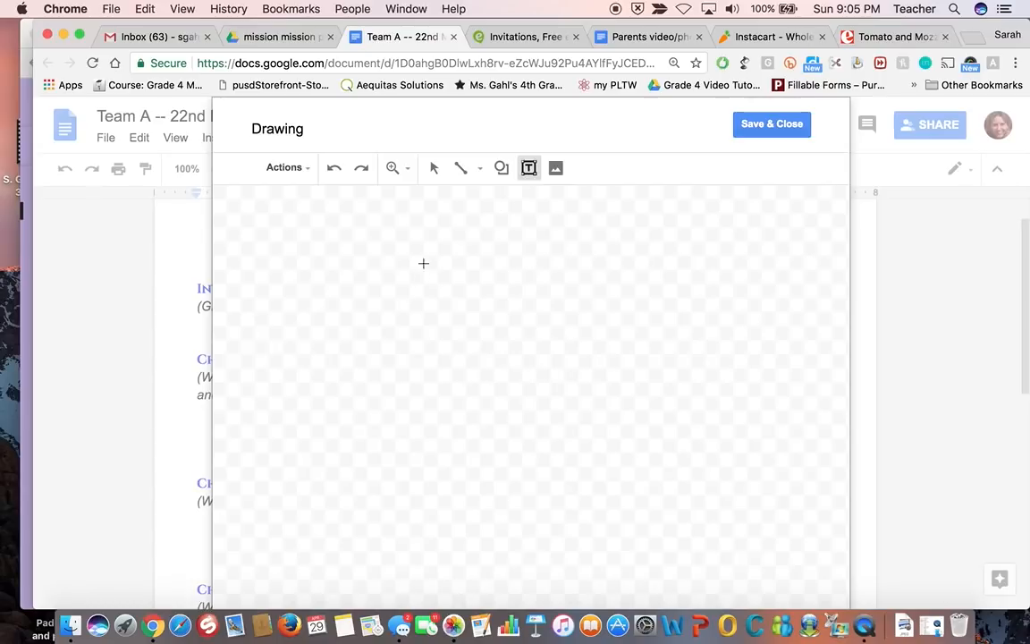
{"action": "left_click_drag", "start_coordinate": [315, 260], "coordinate": [477, 441]}
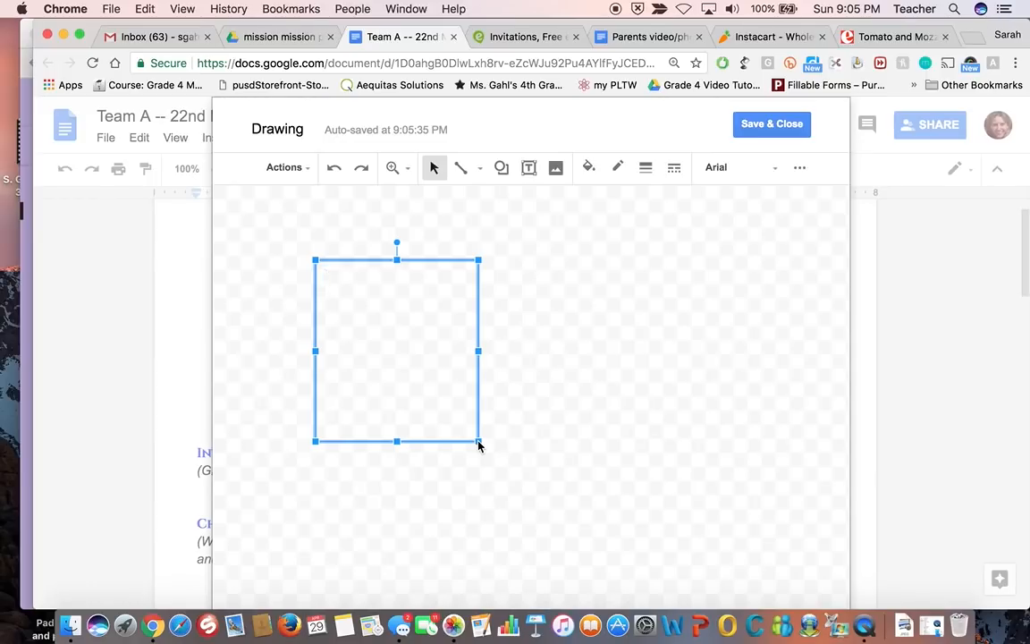
Enter "Christianity -- A religion that believes in God and that Jesus is God's son." in the text box.
{"action": "type", "text": "Chriti"}
{"action": "key", "text": "BackSpace"}
{"action": "key", "text": "BackSpace"}
{"action": "type", "text": "stianity -- "}
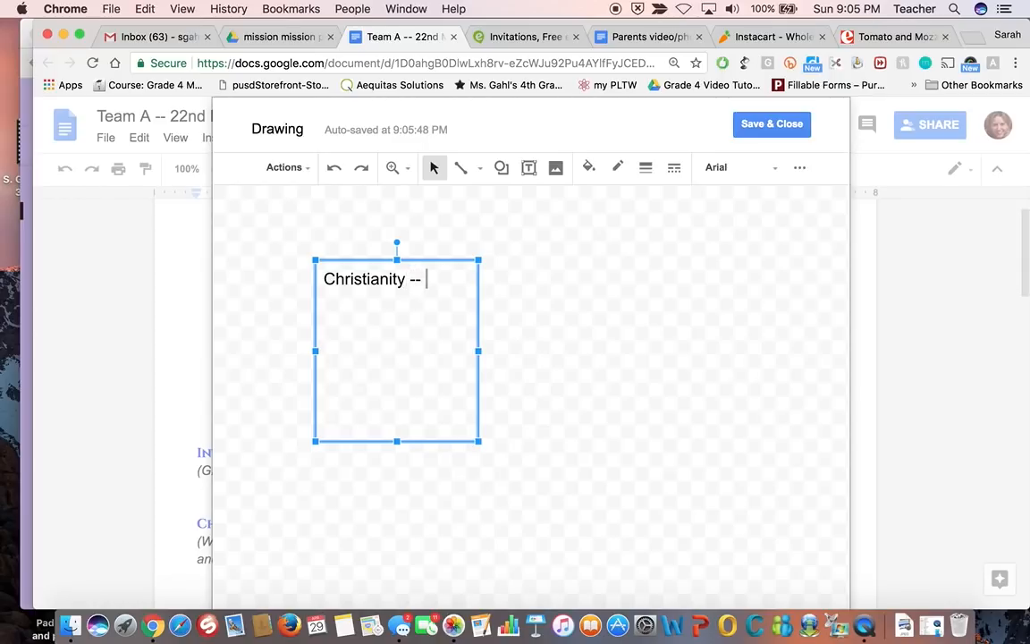
{"action": "type", "text": "A religion that believes "}
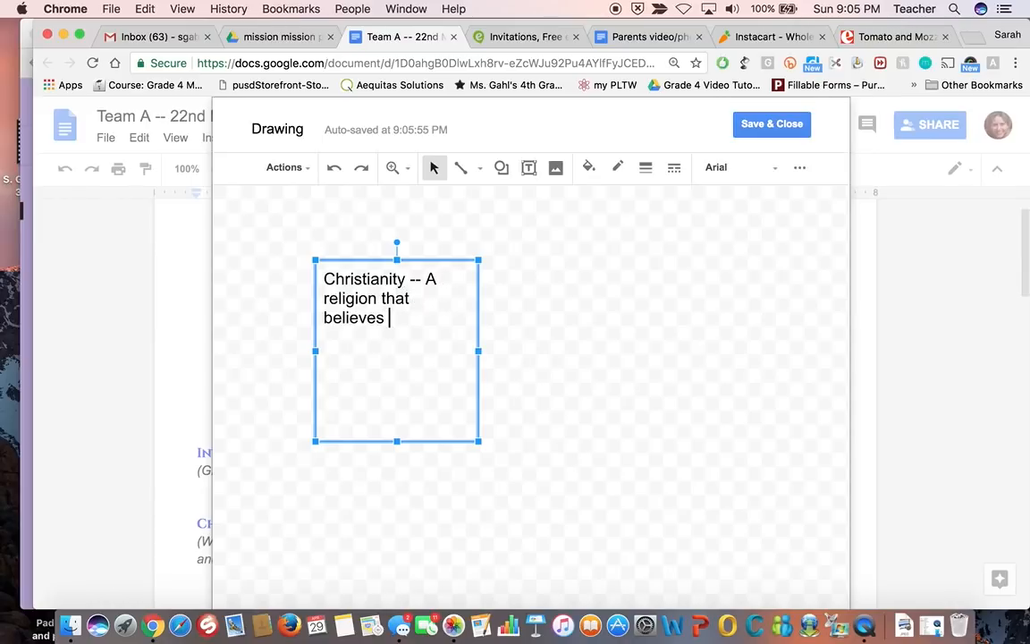
{"action": "type", "text": "in God and that Jesu"}
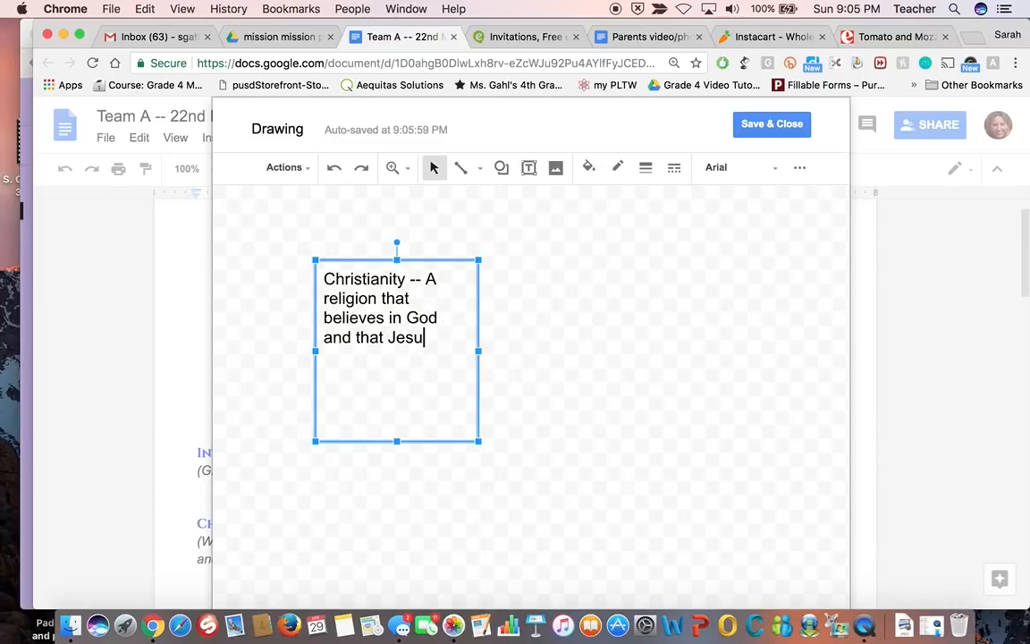
{"action": "type", "text": "s is God"}
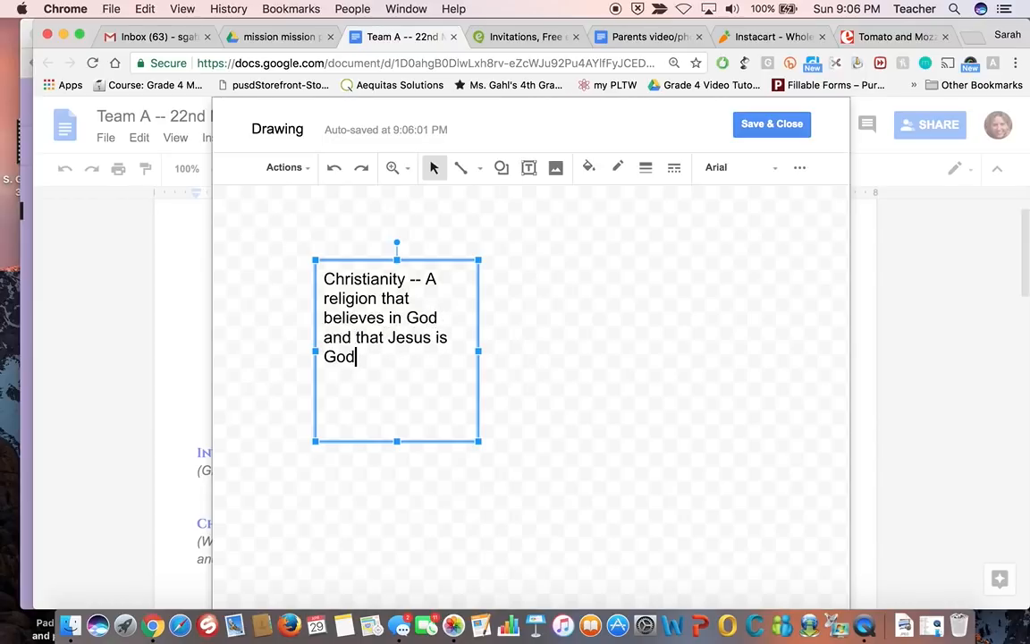
{"action": "type", "text": "'s son."}
Make the word "Christianity" in the text box bold.
{"action": "double_click", "coordinate": [366, 277]}
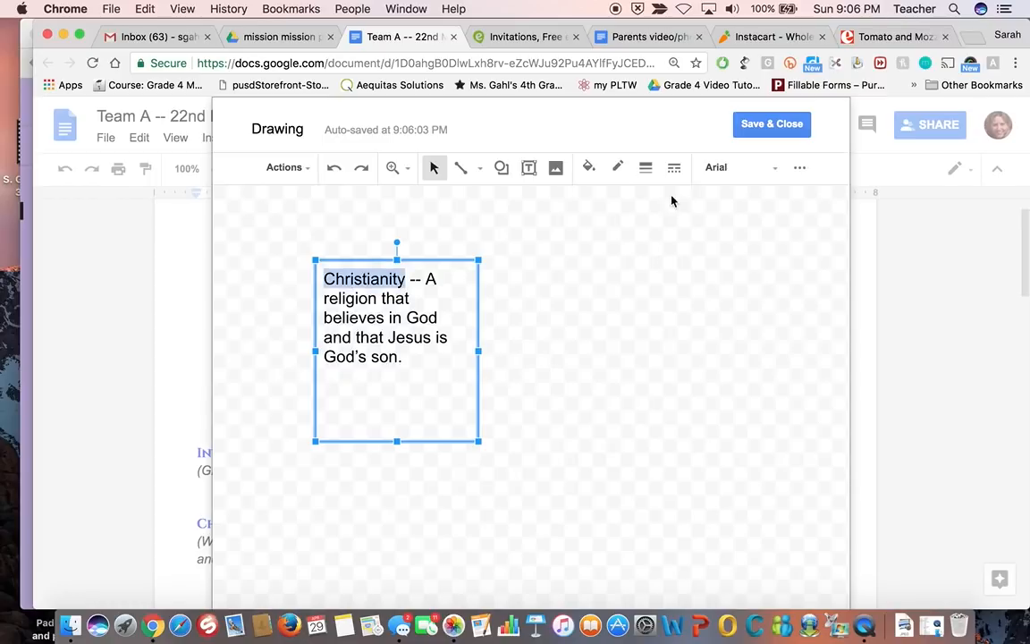
{"action": "left_click", "coordinate": [776, 179]}
{"action": "left_click", "coordinate": [778, 178]}
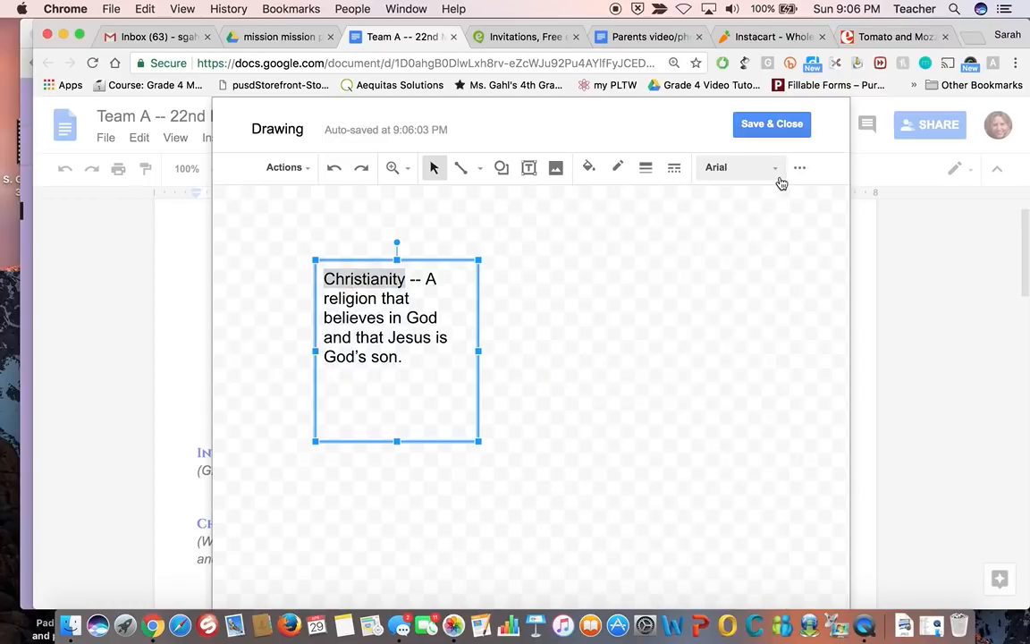
{"action": "left_click", "coordinate": [801, 171]}
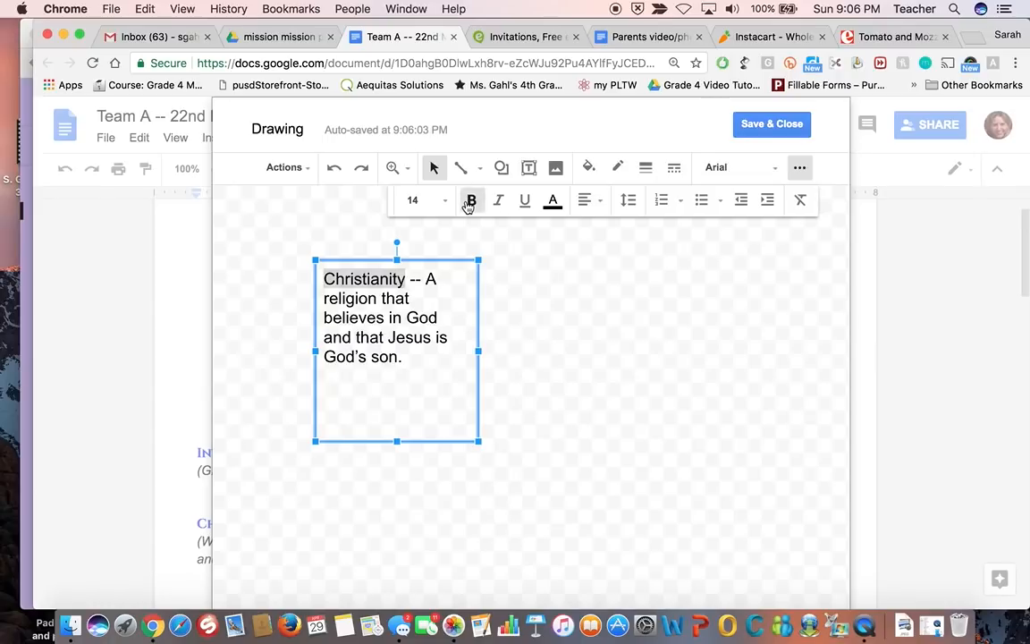
{"action": "left_click", "coordinate": [468, 204]}
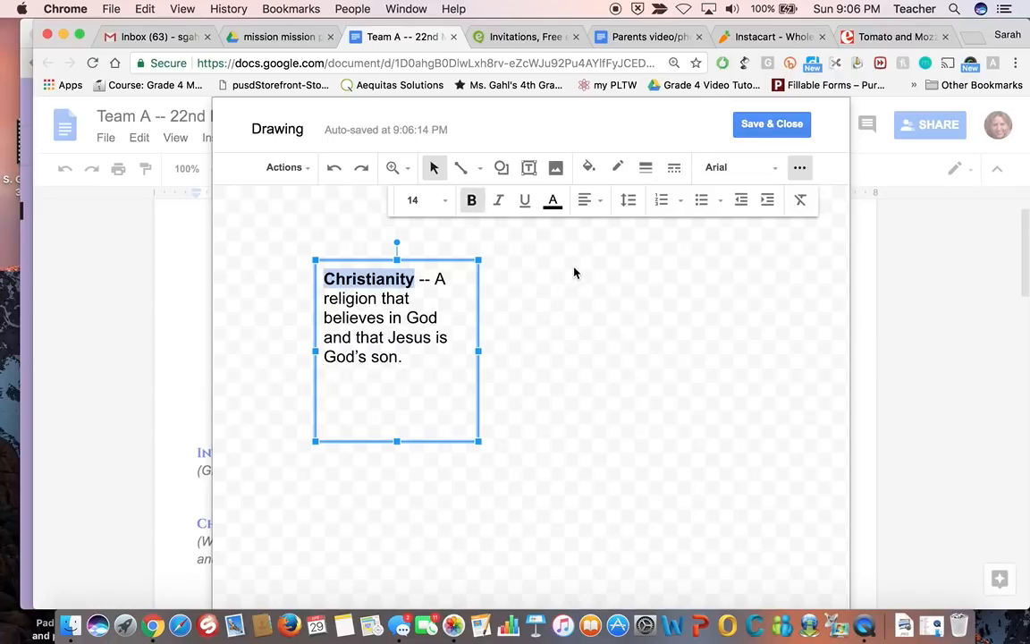
Give the Christianity text box a 4px border.
{"action": "left_click", "coordinate": [645, 175]}
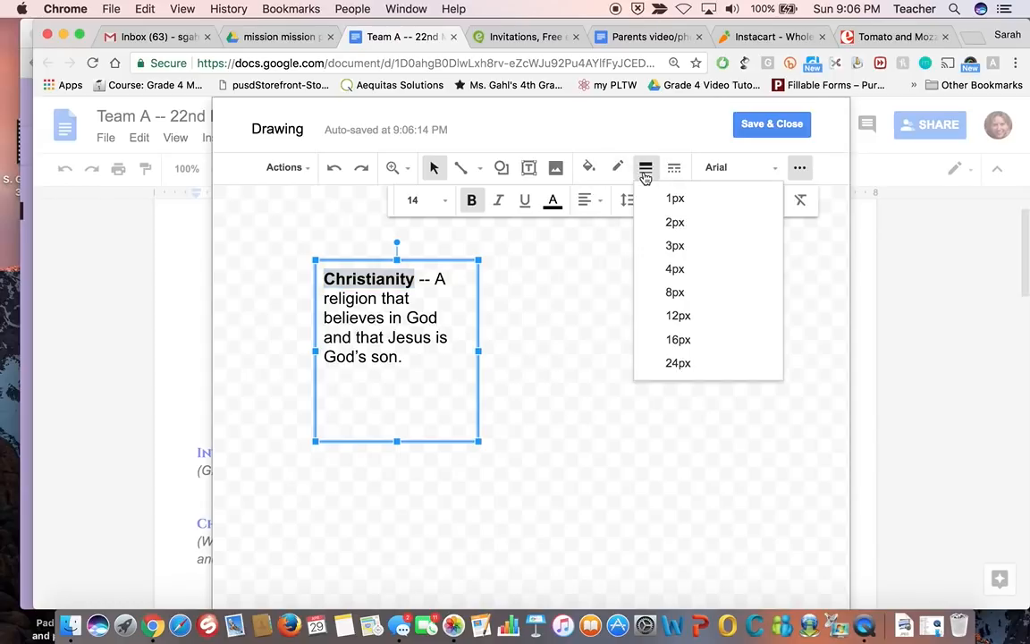
{"action": "left_click", "coordinate": [672, 269]}
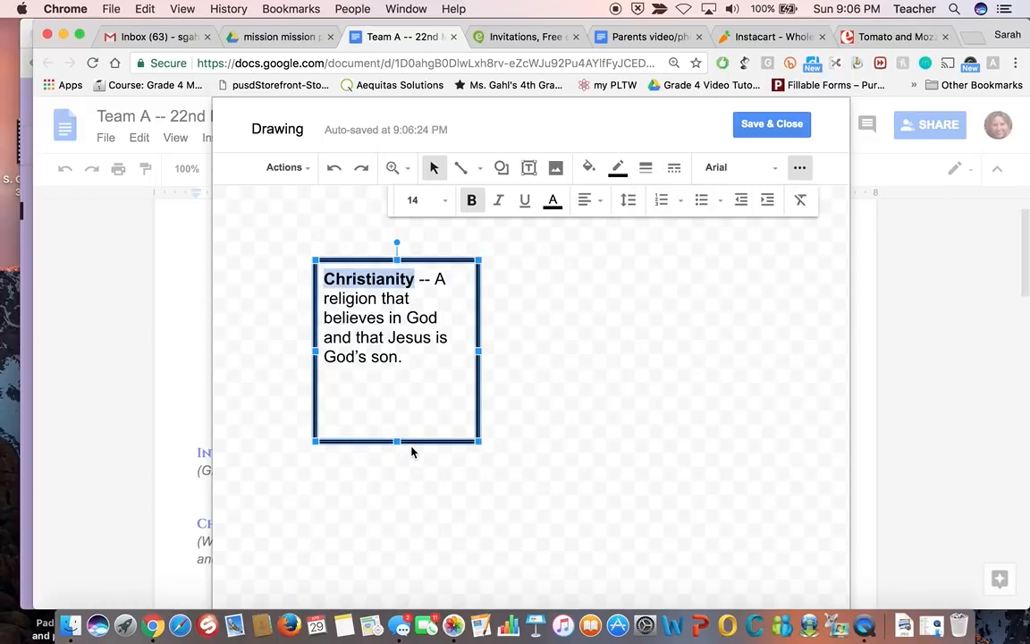
{"action": "left_click", "coordinate": [636, 378]}
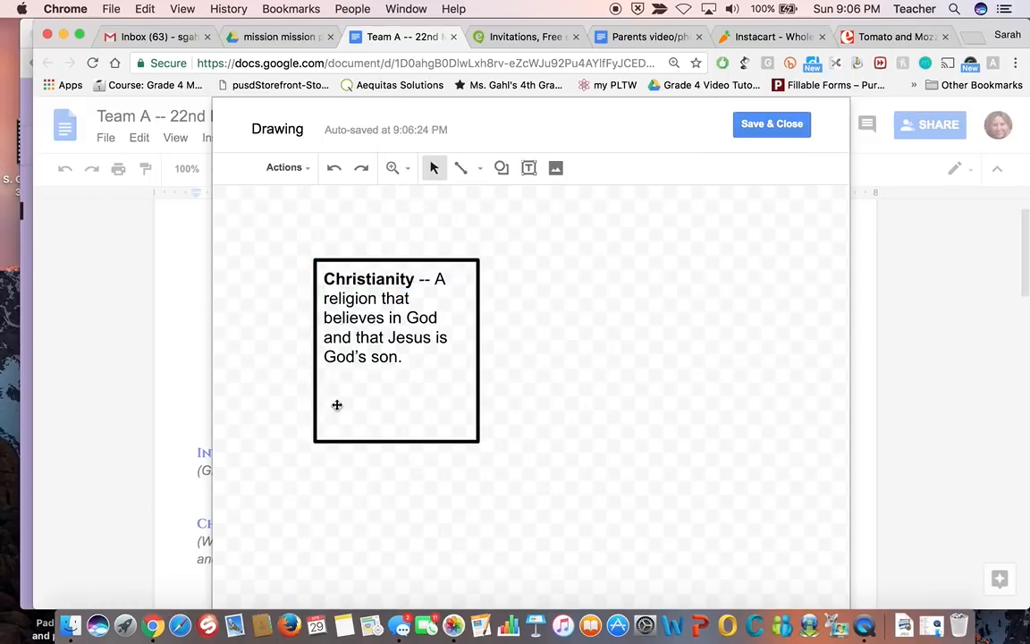
Resize the text box to fit closely around its five lines of text, and save the drawing into the document.
{"action": "left_click", "coordinate": [382, 444]}
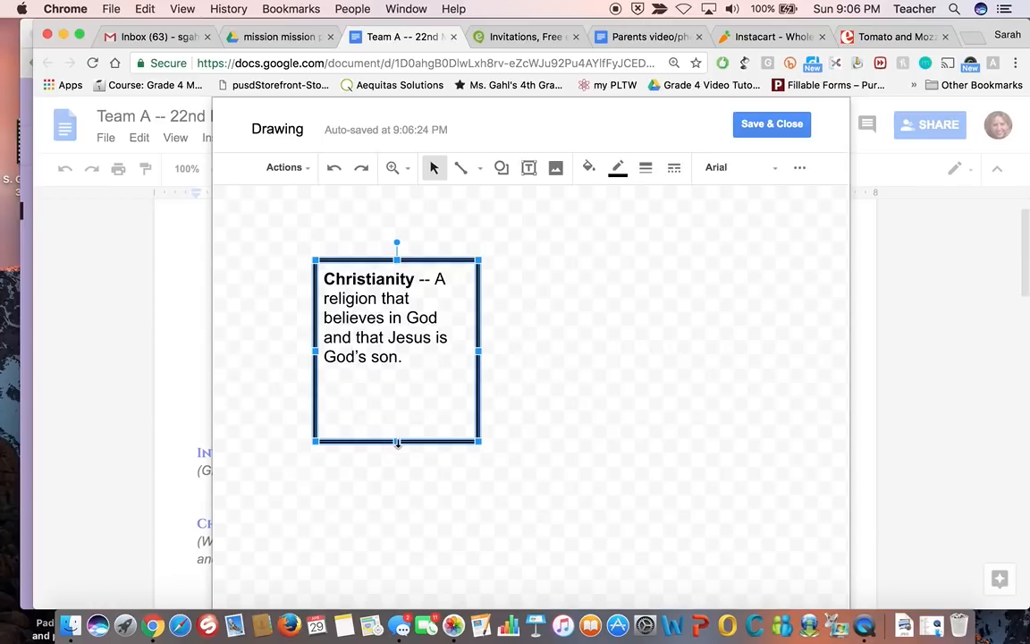
{"action": "left_click_drag", "start_coordinate": [396, 365], "coordinate": [396, 371]}
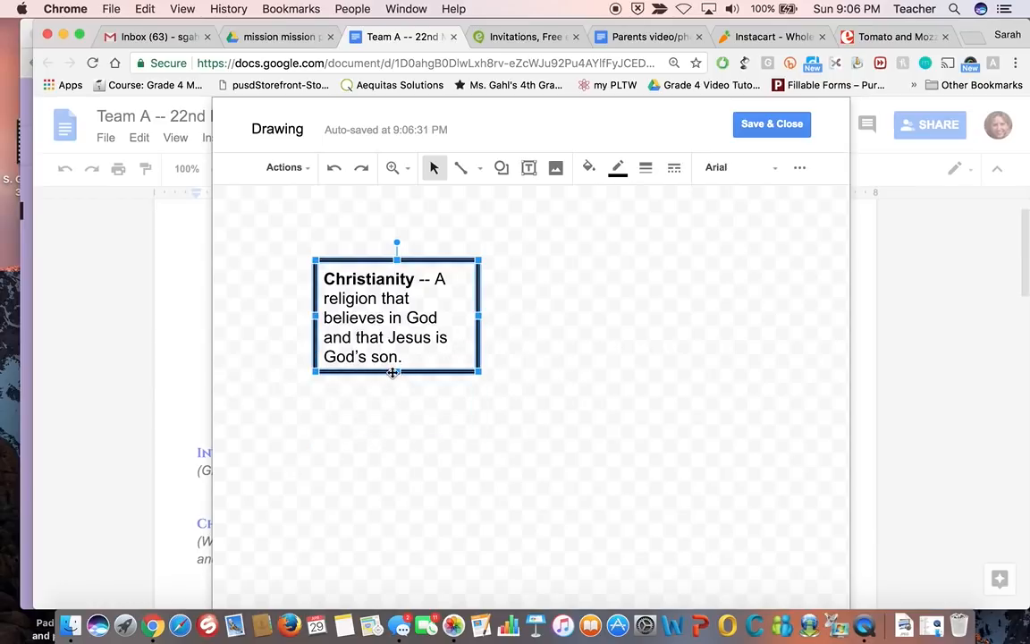
{"action": "left_click_drag", "start_coordinate": [397, 374], "coordinate": [397, 438]}
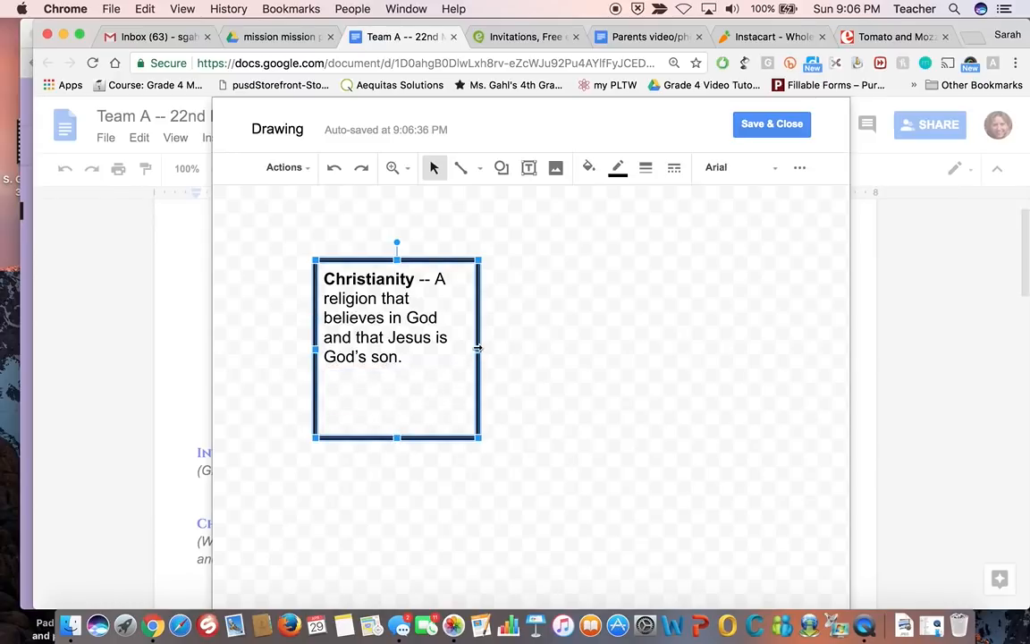
{"action": "left_click_drag", "start_coordinate": [477, 349], "coordinate": [405, 348]}
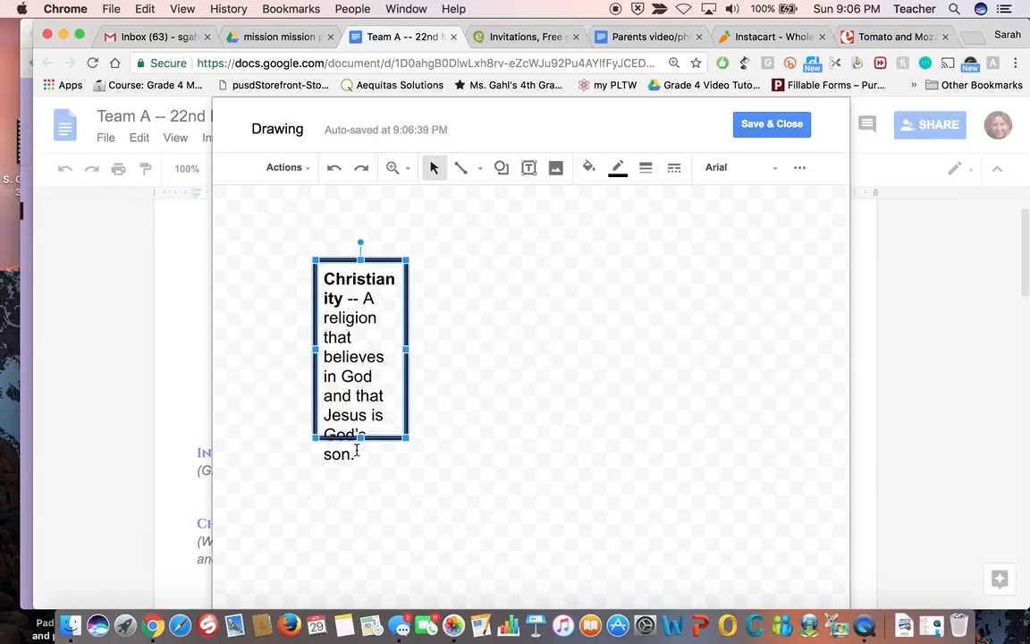
{"action": "left_click_drag", "start_coordinate": [360, 438], "coordinate": [360, 484]}
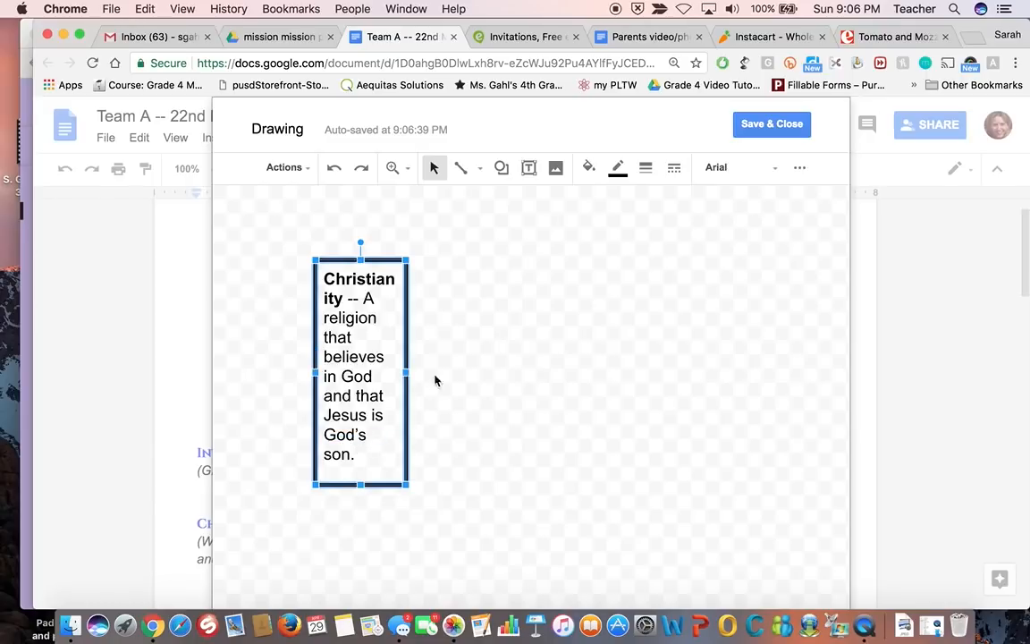
{"action": "left_click_drag", "start_coordinate": [405, 371], "coordinate": [448, 371]}
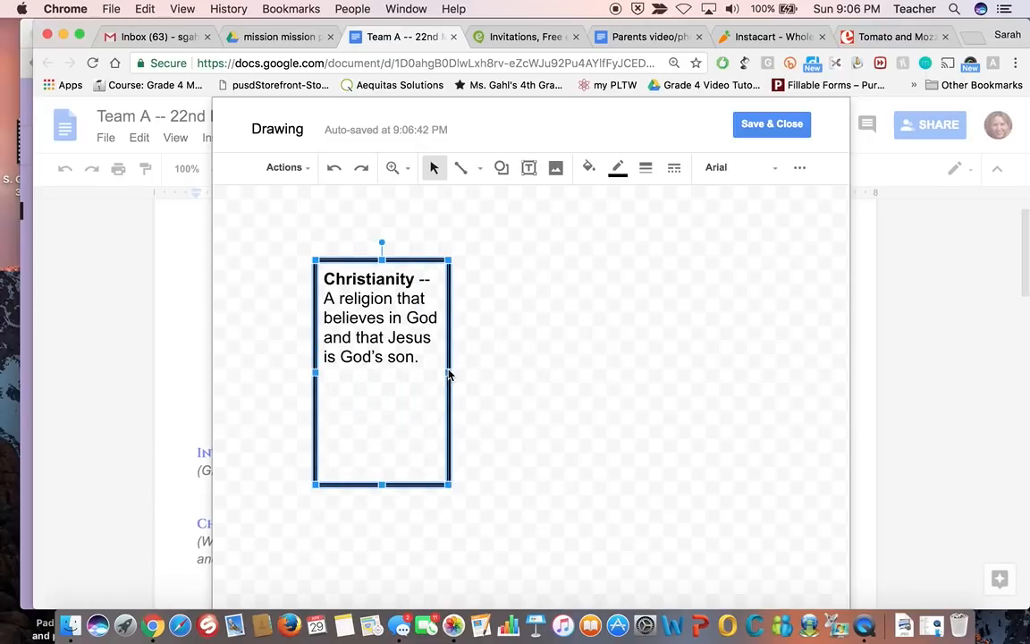
{"action": "left_click_drag", "start_coordinate": [384, 485], "coordinate": [386, 385]}
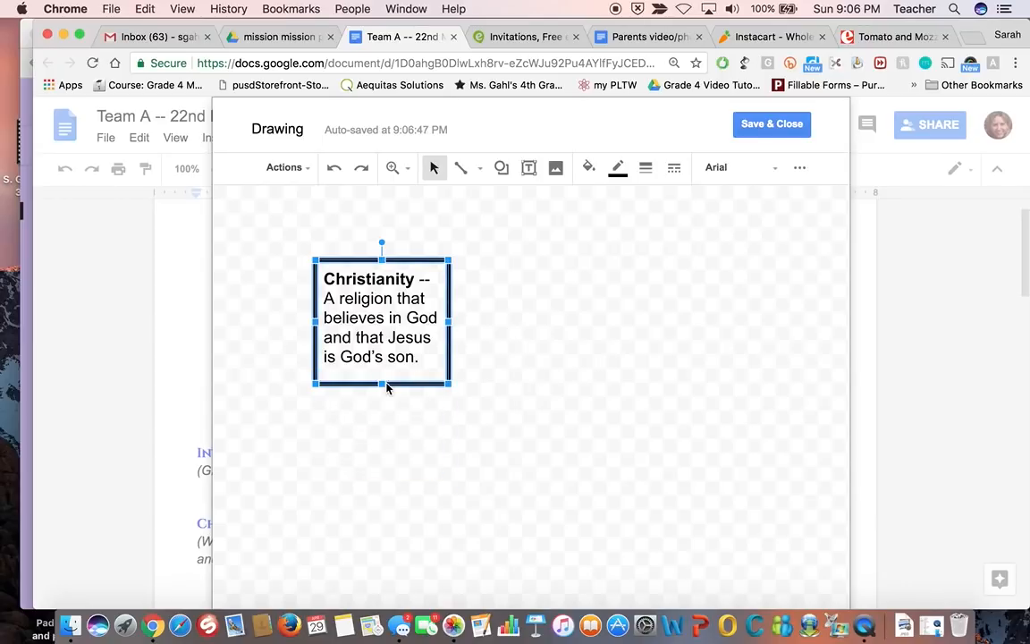
{"action": "left_click", "coordinate": [774, 129]}
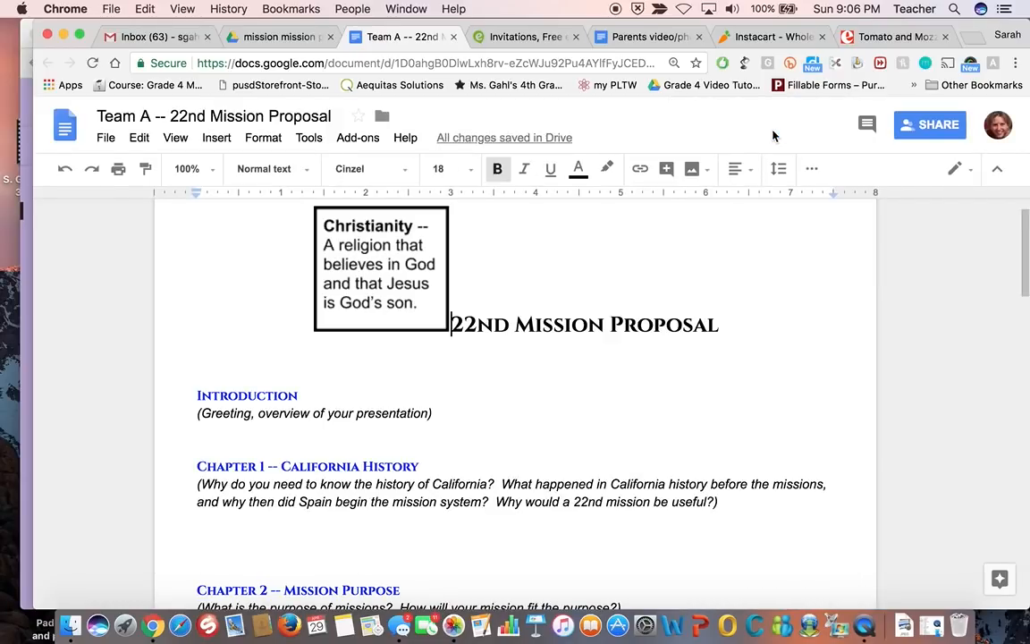
Move the Christianity drawing into the Chapter 1 paragraph, scaling it down to about two thirds of its size.
{"action": "left_click", "coordinate": [386, 283]}
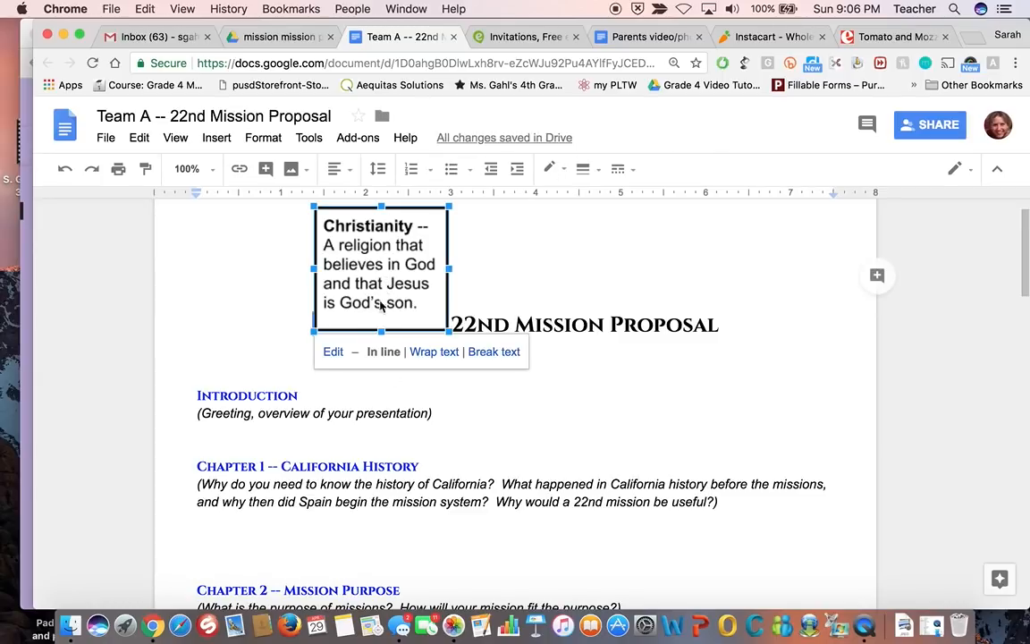
{"action": "left_click_drag", "start_coordinate": [601, 492], "coordinate": [599, 490]}
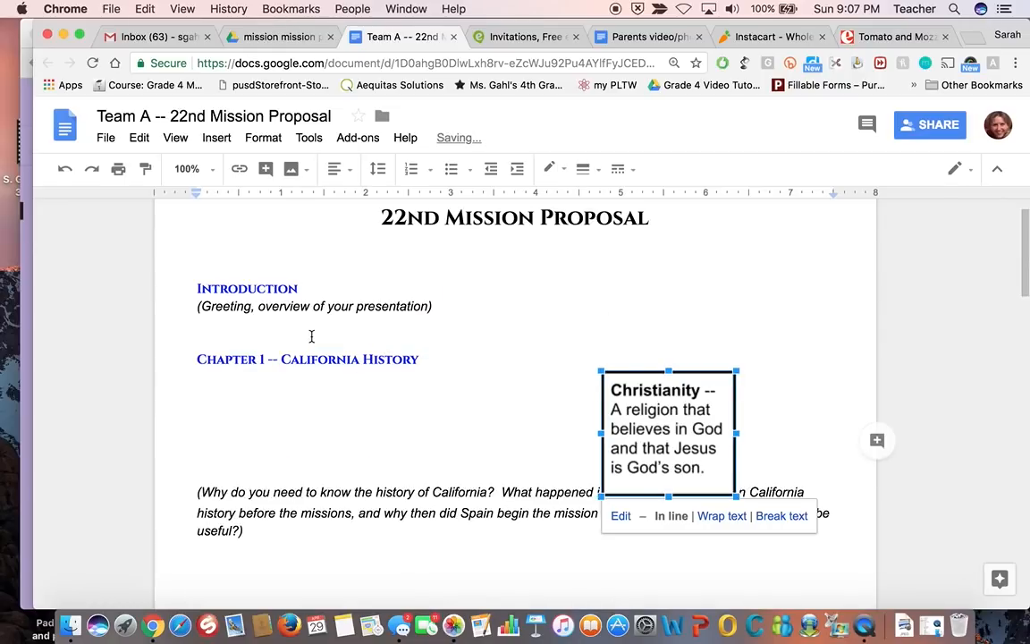
{"action": "mouse_move", "coordinate": [687, 440]}
{"action": "left_mouse_down"}
{"action": "mouse_move", "coordinate": [221, 382]}
{"action": "mouse_move", "coordinate": [379, 390]}
{"action": "mouse_move", "coordinate": [490, 373]}
{"action": "left_mouse_up"}
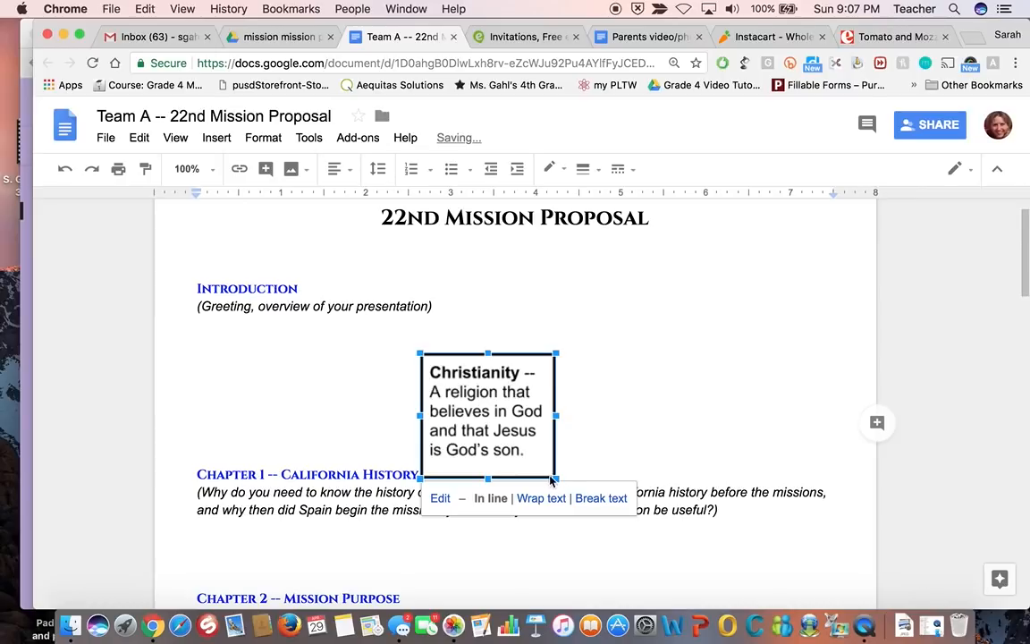
{"action": "mouse_move", "coordinate": [555, 478]}
{"action": "left_mouse_down"}
{"action": "mouse_move", "coordinate": [539, 448]}
{"action": "mouse_move", "coordinate": [494, 411]}
{"action": "mouse_move", "coordinate": [503, 426]}
{"action": "left_mouse_up"}
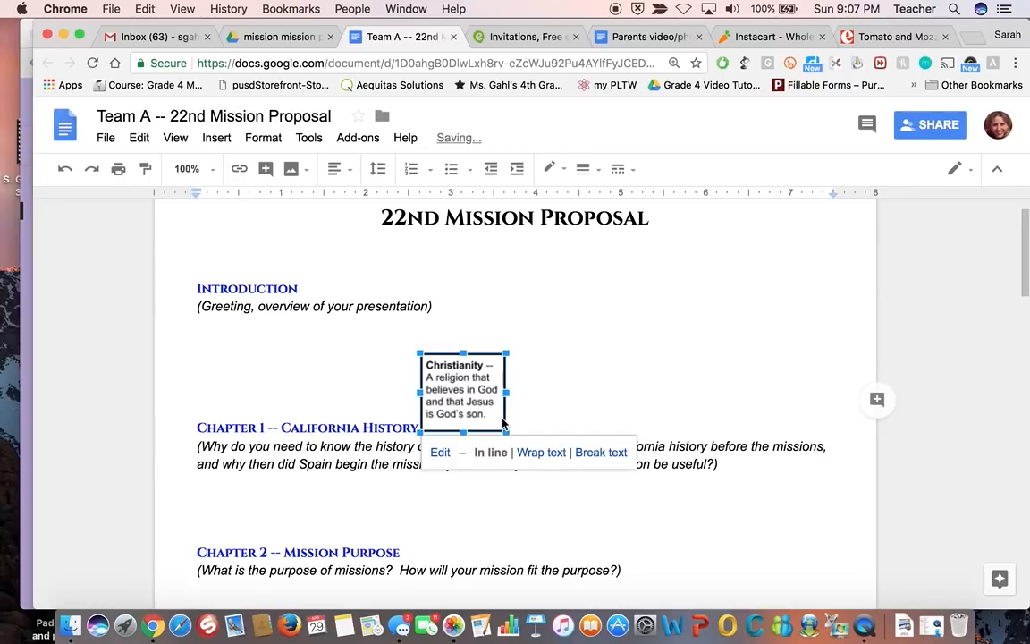
{"action": "left_click_drag", "start_coordinate": [805, 446], "coordinate": [805, 445]}
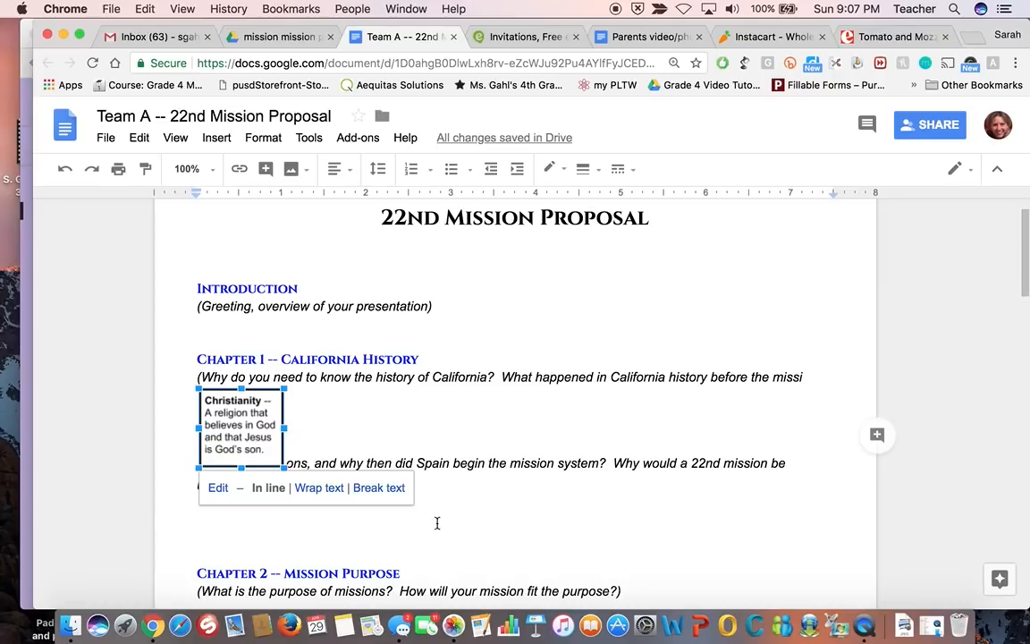
Undo the drawing's moves, resizing and insertion until it is removed from the document.
{"action": "key", "text": "super+z"}
{"action": "key", "text": "super+z"}
{"action": "key", "text": "super+z"}
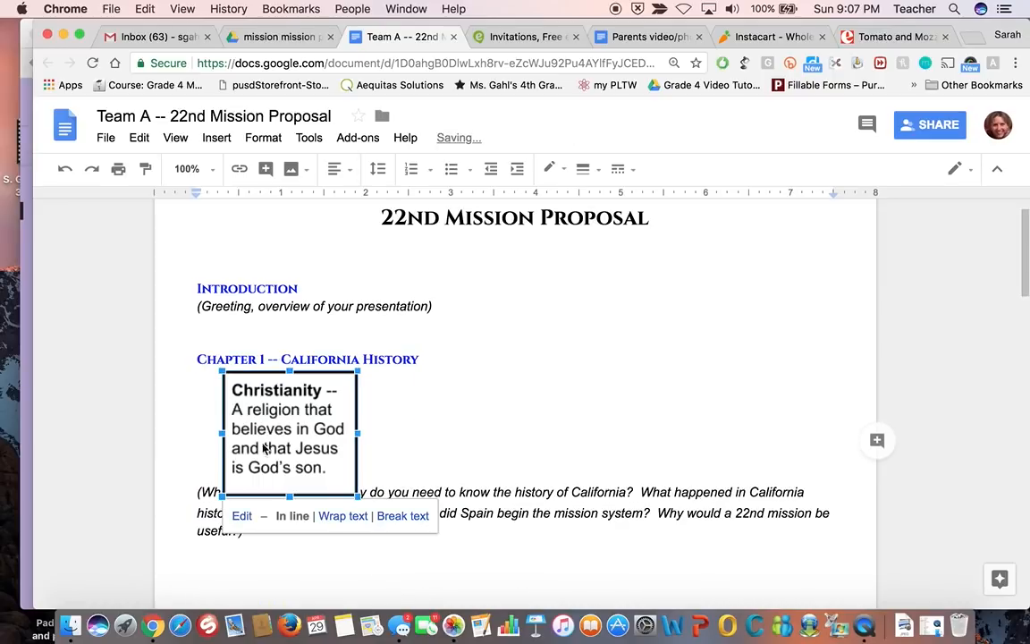
{"action": "key", "text": "super+z"}
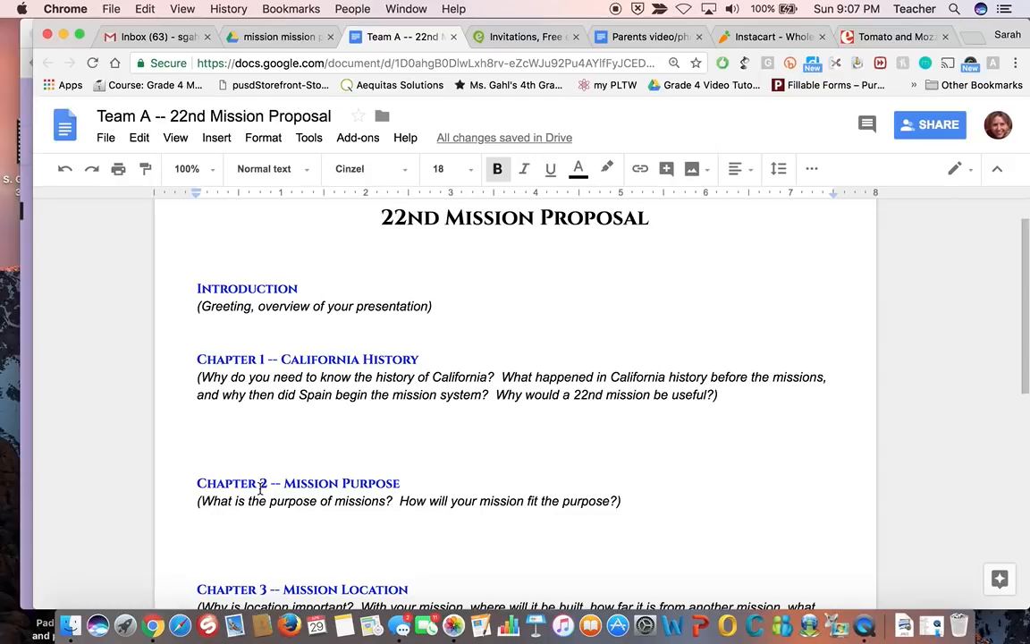
Start a new drawing at the beginning of the Chapter 1 -- California History paragraph.
{"action": "left_click", "coordinate": [197, 379]}
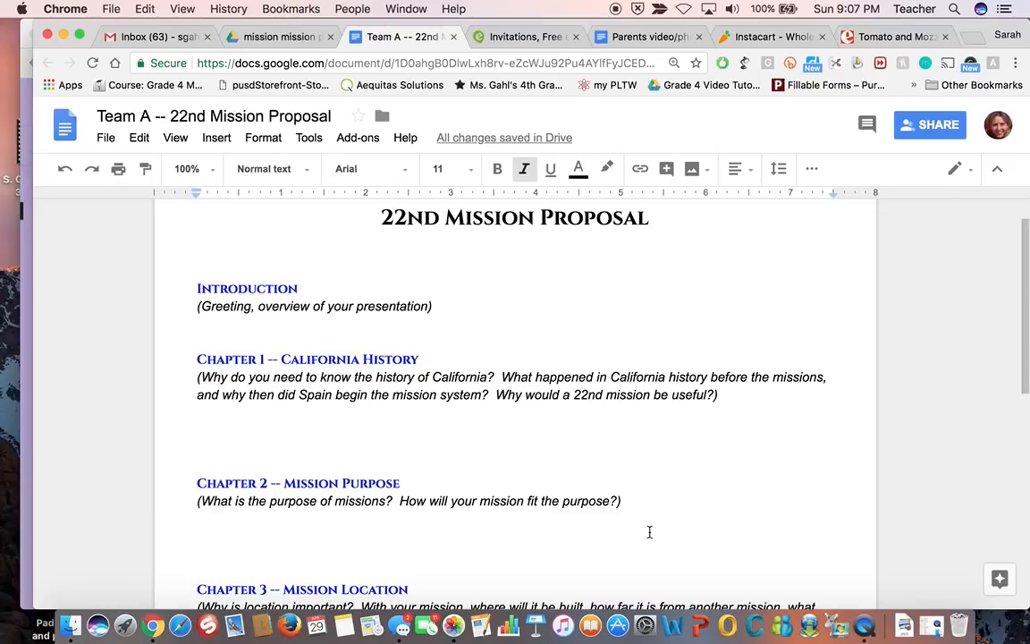
{"action": "left_click", "coordinate": [222, 141]}
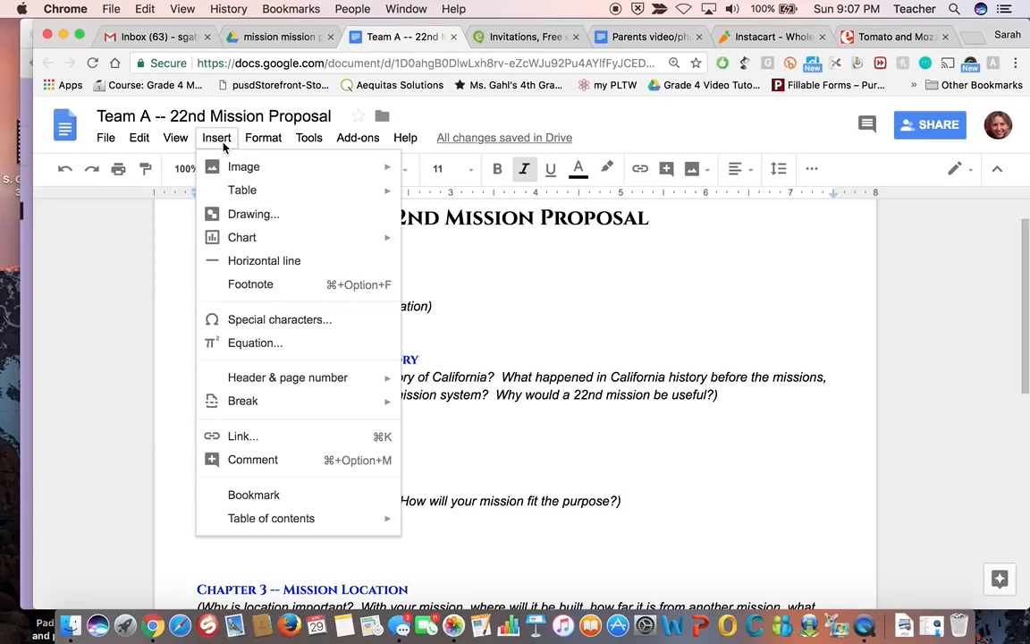
{"action": "left_click", "coordinate": [252, 218]}
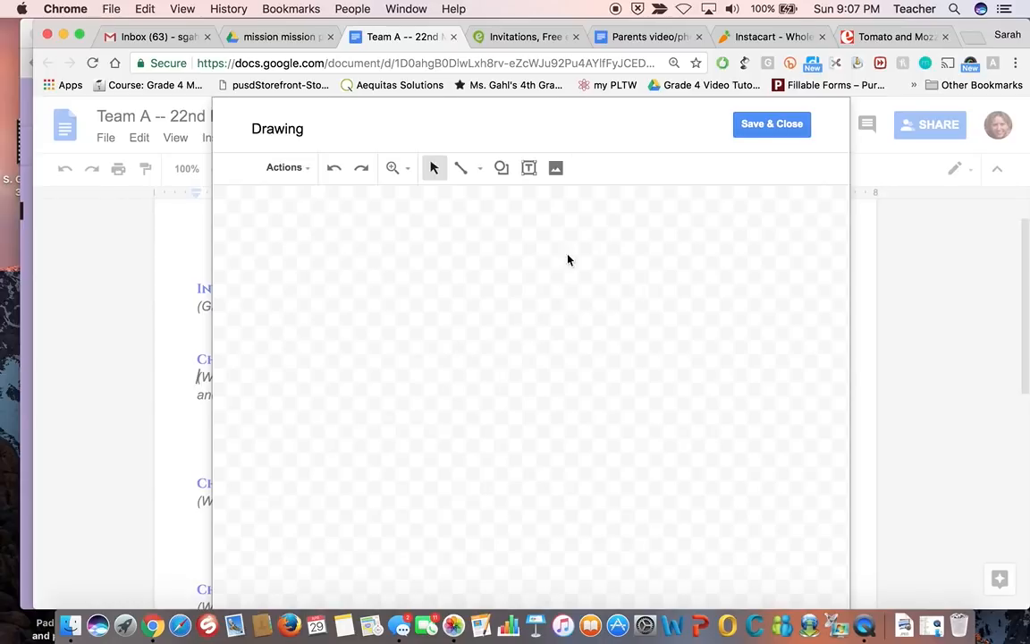
Run a Google image search for "Christianity" to find a picture for the drawing.
{"action": "left_click", "coordinate": [557, 174]}
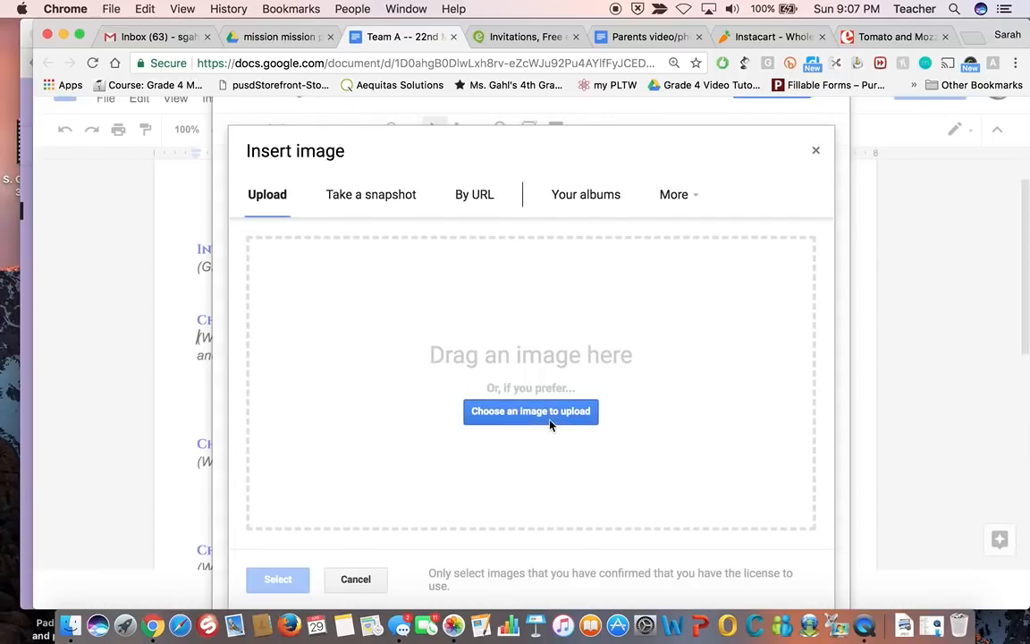
{"action": "left_click", "coordinate": [491, 417]}
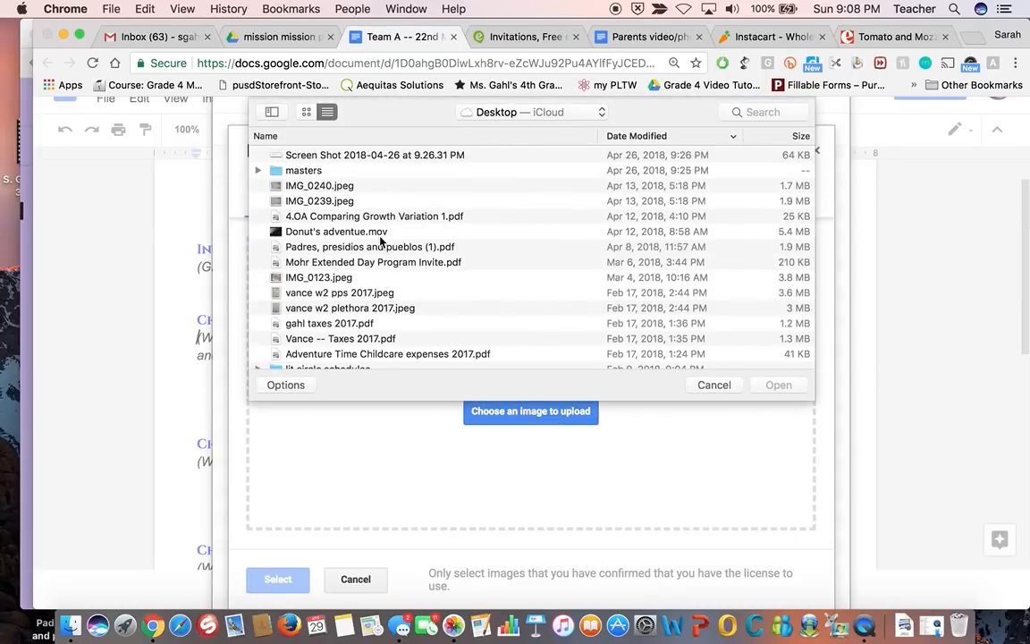
{"action": "left_click", "coordinate": [714, 385]}
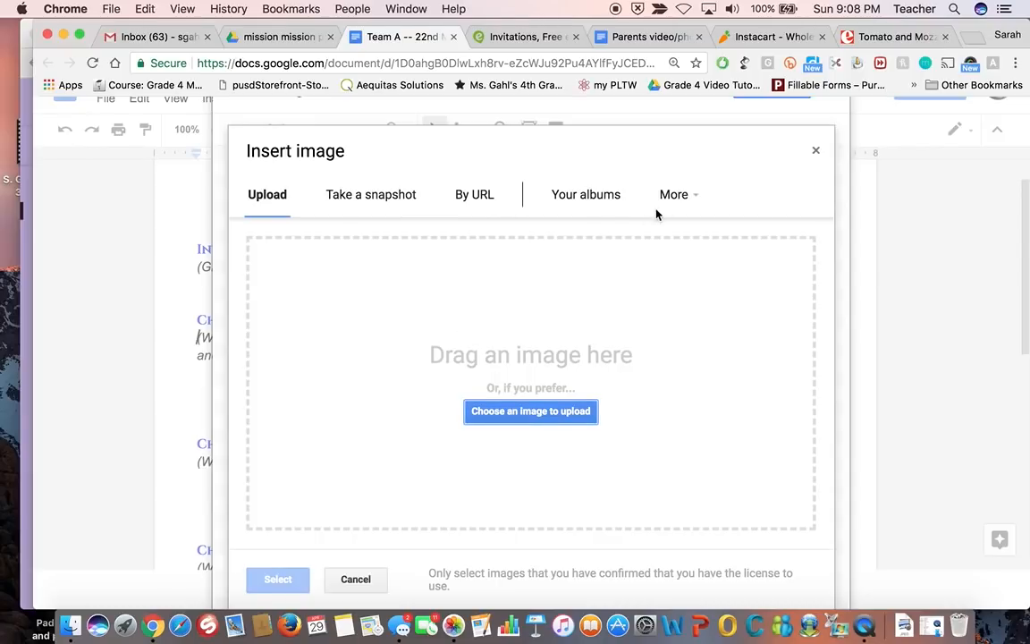
{"action": "left_click", "coordinate": [680, 198]}
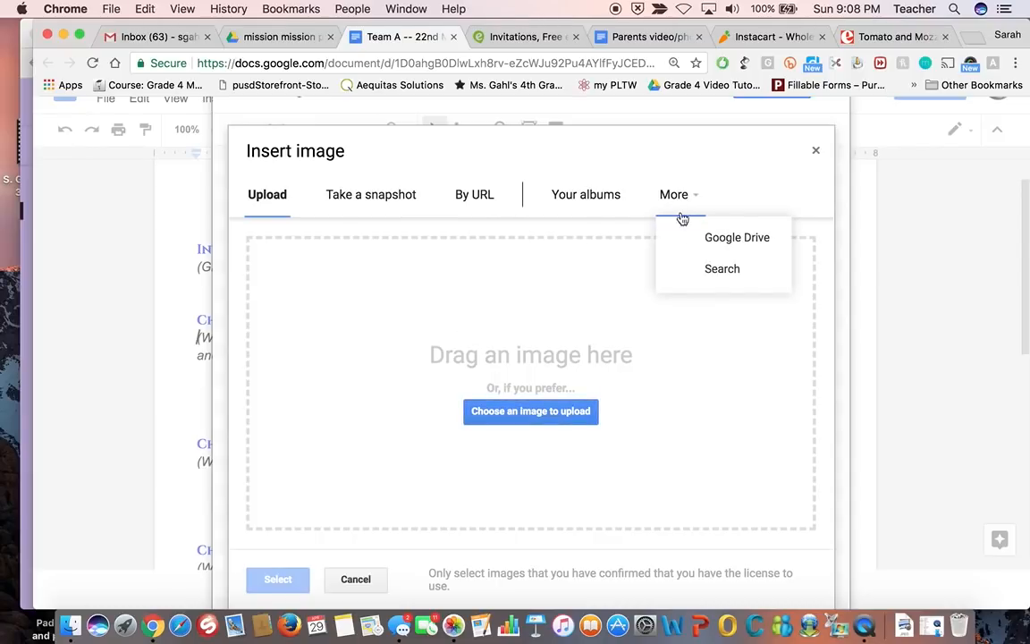
{"action": "left_click", "coordinate": [708, 280]}
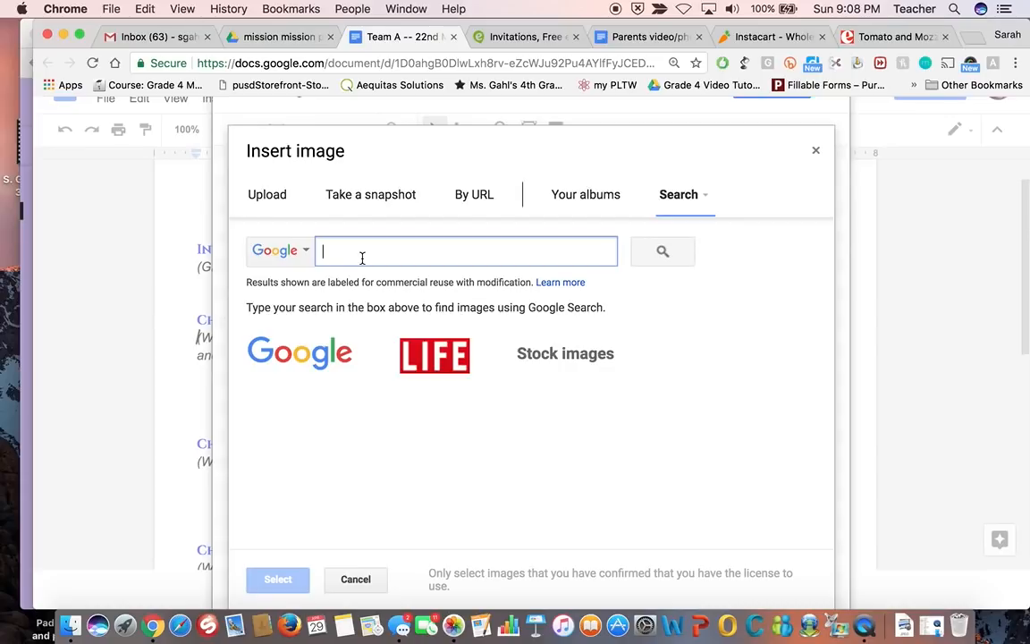
{"action": "type", "text": "Chris"}
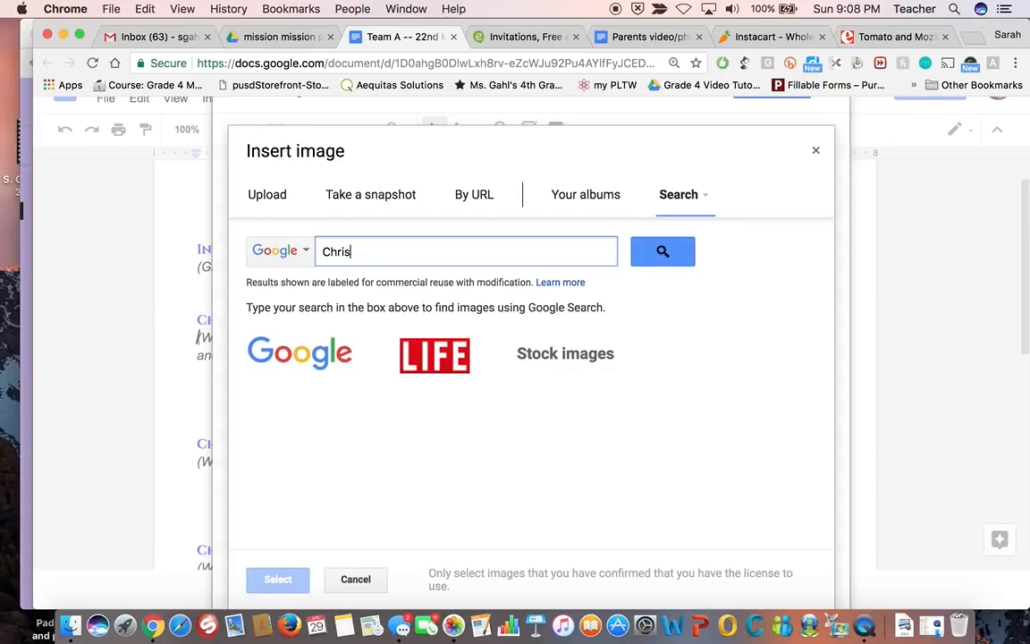
{"action": "type", "text": "tianity"}
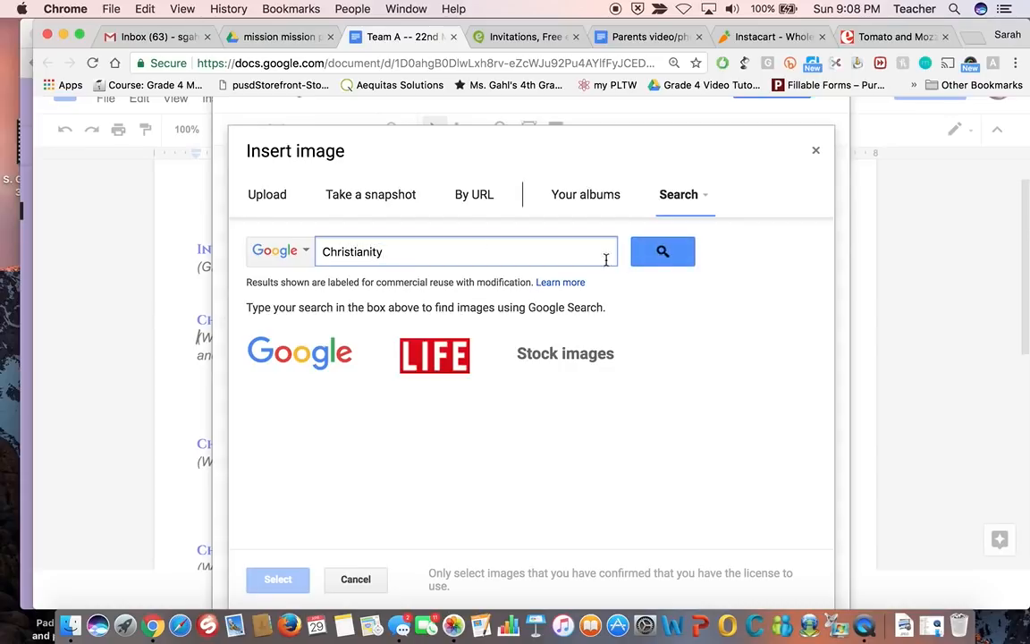
{"action": "left_click", "coordinate": [666, 264]}
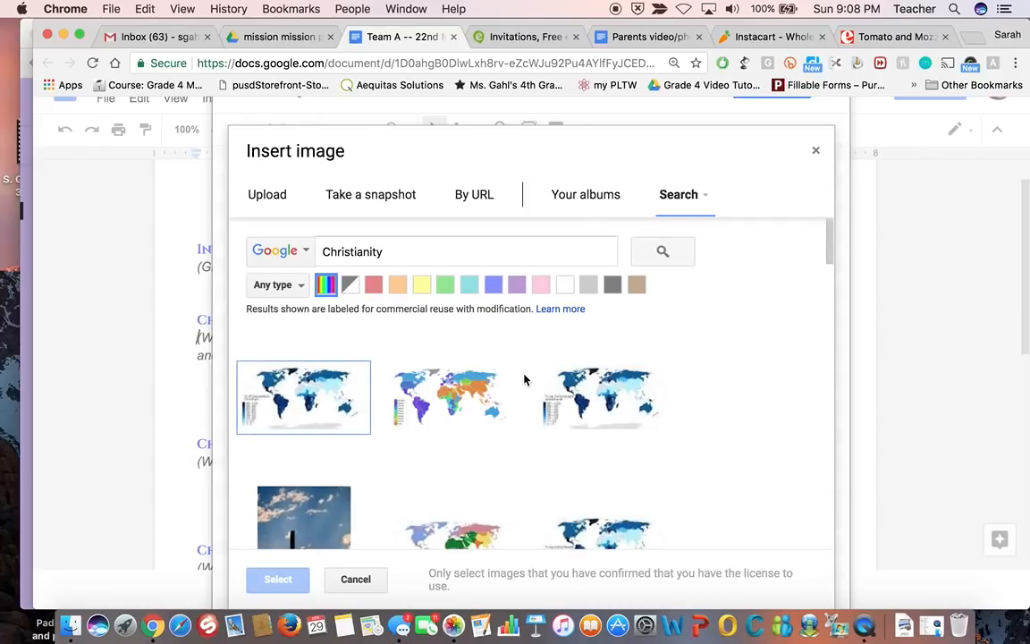
Insert the photo of the reddish wooden cross against a cloudy sky and shrink it to less than a third of its size.
{"action": "scroll", "coordinate": [524, 380], "scroll_direction": "down", "scroll_amount": 5}
{"action": "scroll", "coordinate": [523, 379], "scroll_direction": "down", "scroll_amount": 2}
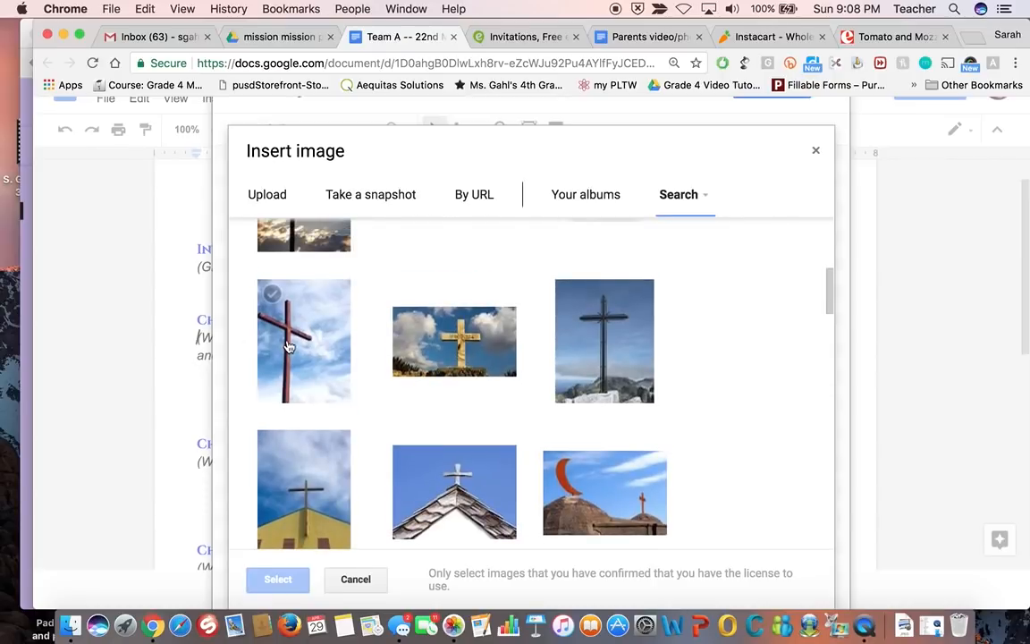
{"action": "left_click", "coordinate": [264, 317]}
{"action": "left_click", "coordinate": [278, 583]}
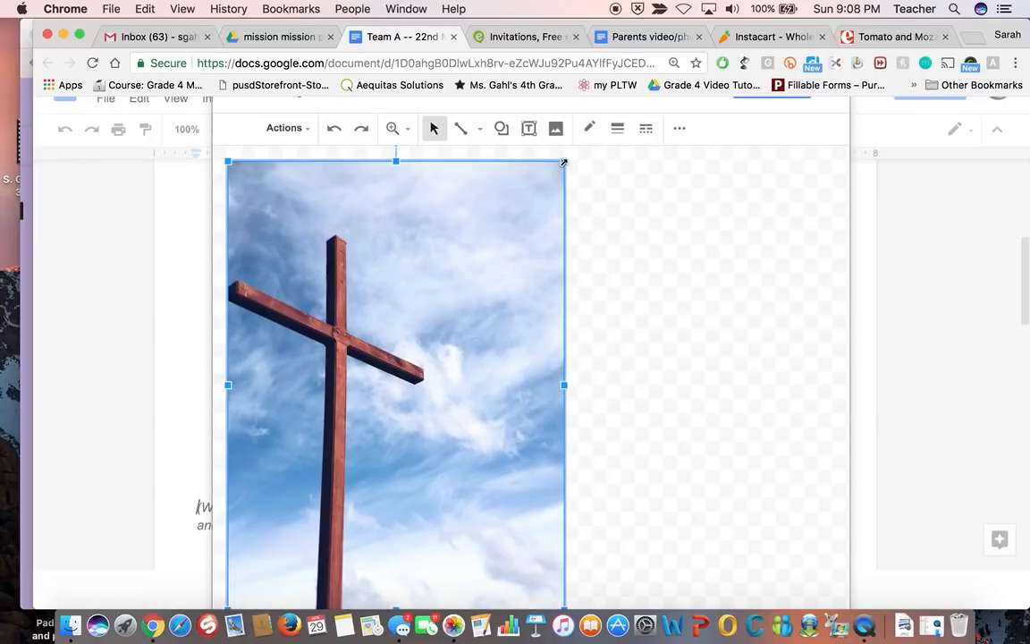
{"action": "mouse_move", "coordinate": [564, 161]}
{"action": "left_mouse_down"}
{"action": "mouse_move", "coordinate": [464, 299]}
{"action": "mouse_move", "coordinate": [334, 550]}
{"action": "mouse_move", "coordinate": [345, 351]}
{"action": "mouse_move", "coordinate": [329, 250]}
{"action": "mouse_move", "coordinate": [386, 324]}
{"action": "mouse_move", "coordinate": [341, 297]}
{"action": "left_mouse_up"}
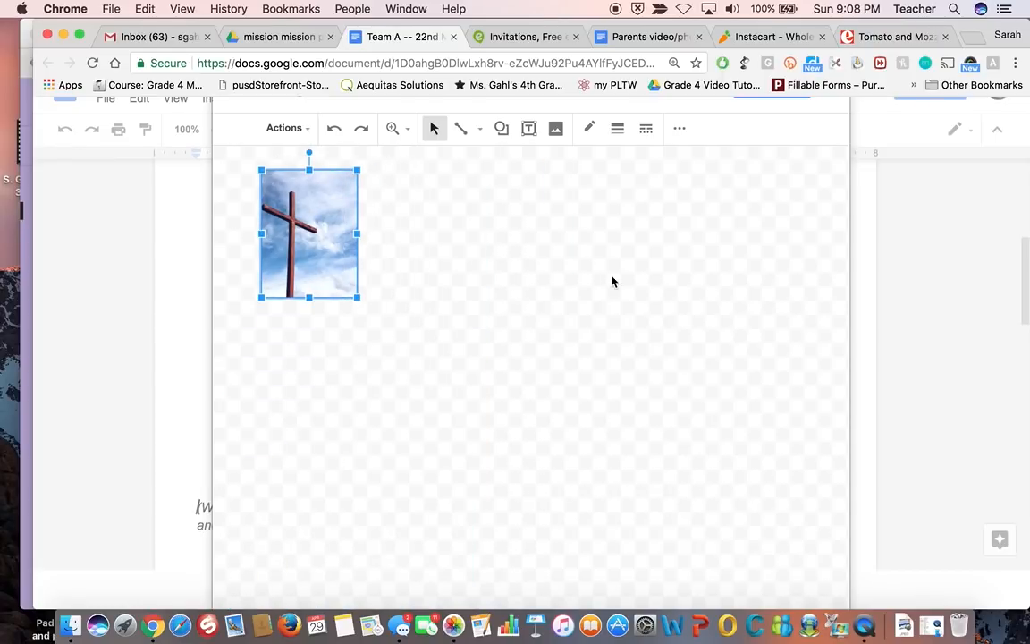
Add a text box directly below the cross picture, about as wide as the picture, with font size 12.
{"action": "left_click", "coordinate": [528, 130]}
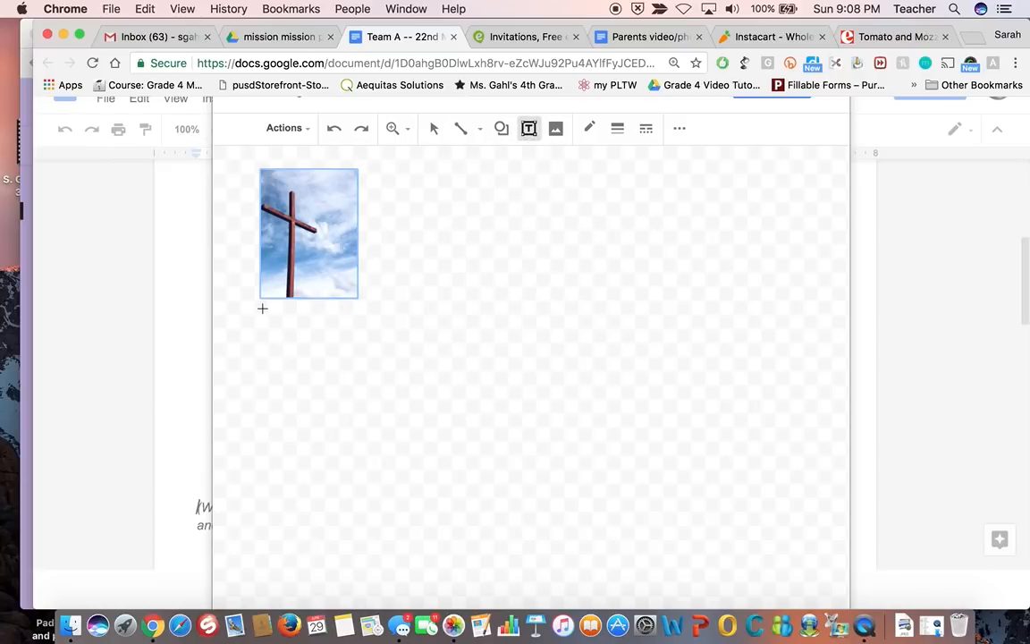
{"action": "left_click_drag", "start_coordinate": [260, 307], "coordinate": [361, 383]}
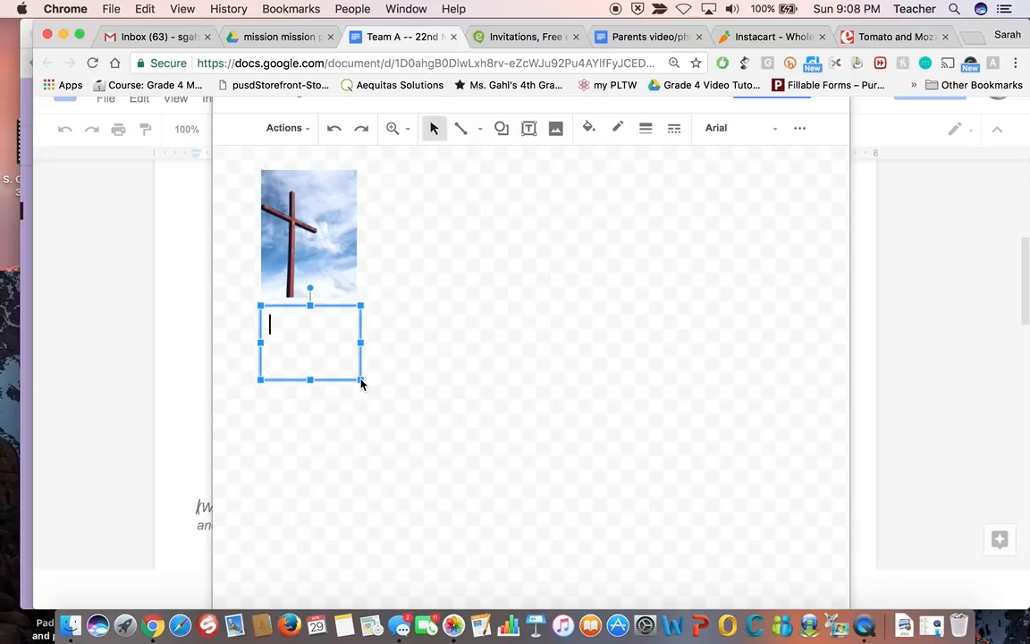
{"action": "left_click", "coordinate": [801, 132]}
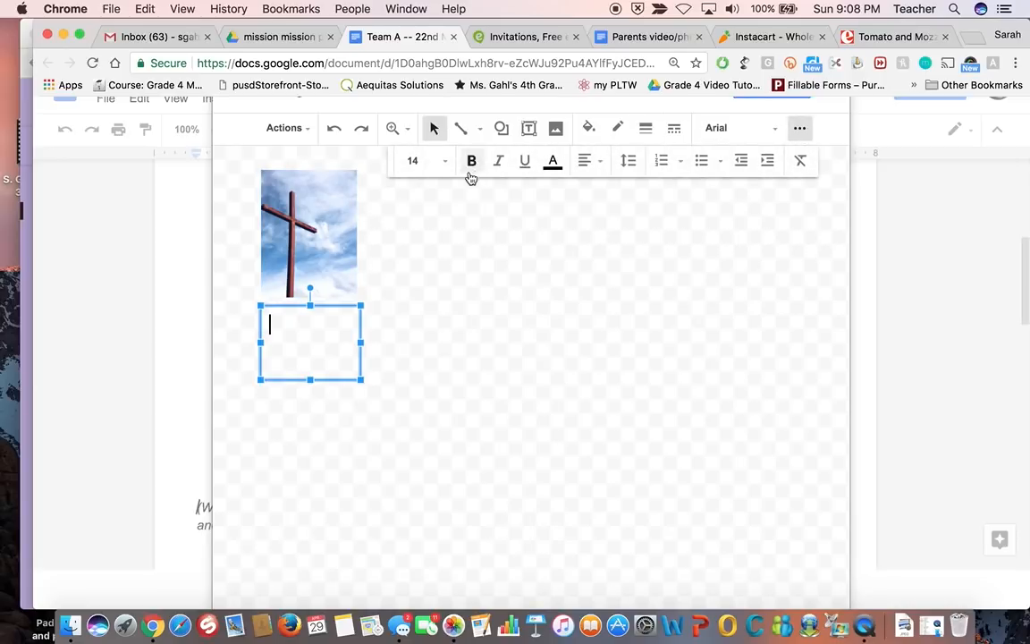
{"action": "left_click", "coordinate": [443, 163]}
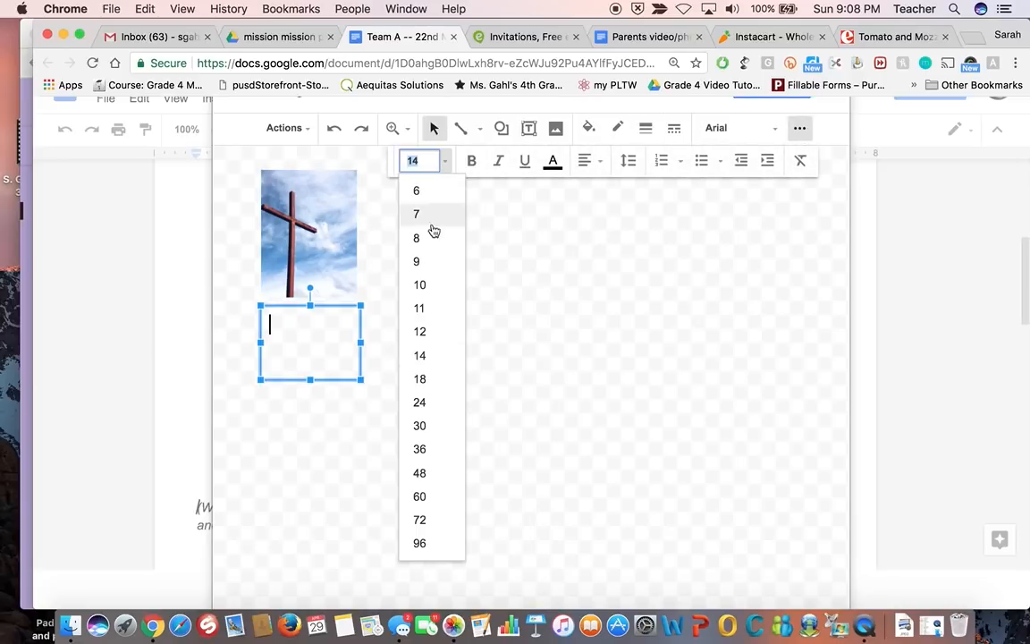
{"action": "left_click", "coordinate": [427, 331]}
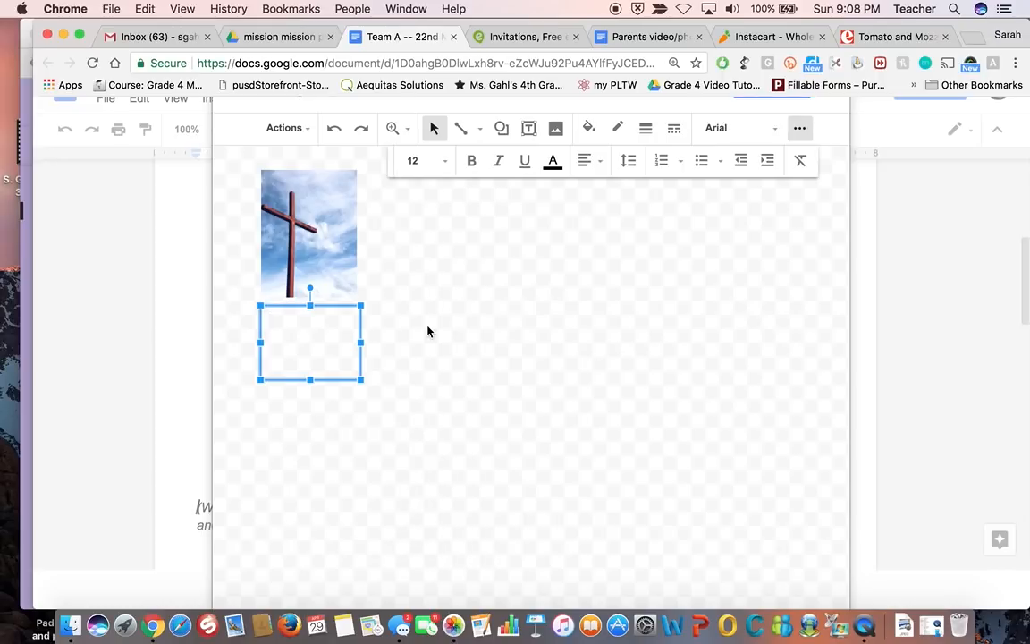
Enter the caption "Padres taught neophytes all about Christianity" in the text box.
{"action": "type", "text": "Padres taught ne"}
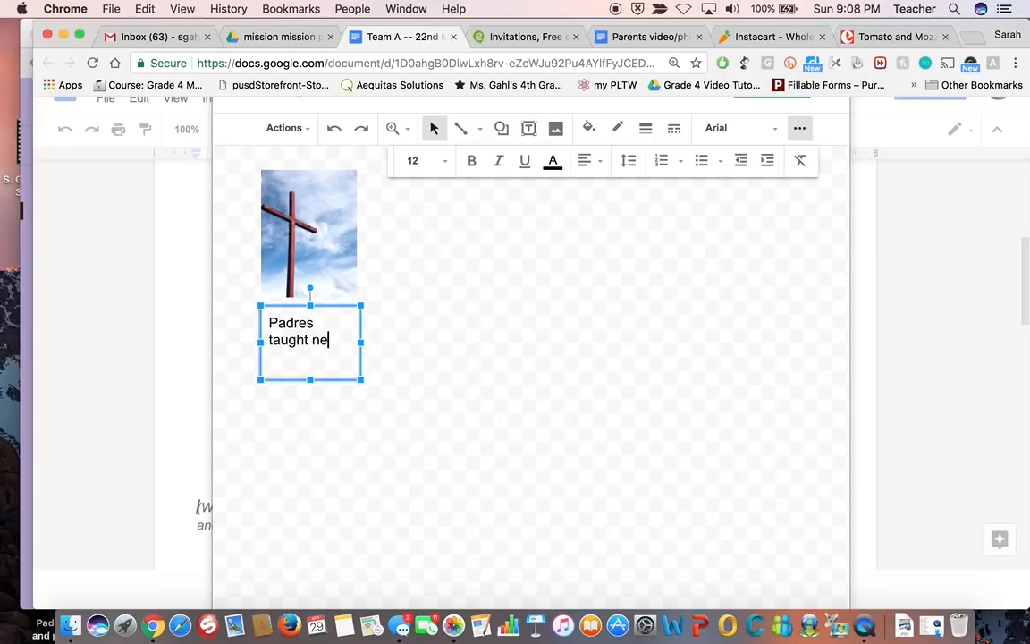
{"action": "type", "text": "ophytes"}
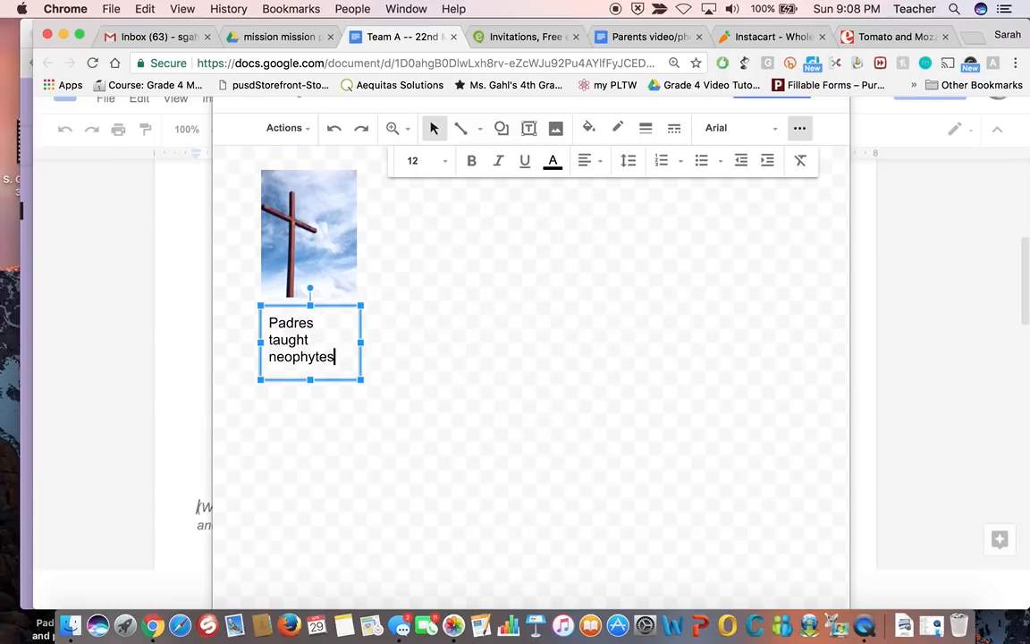
{"action": "type", "text": " all about Chr"}
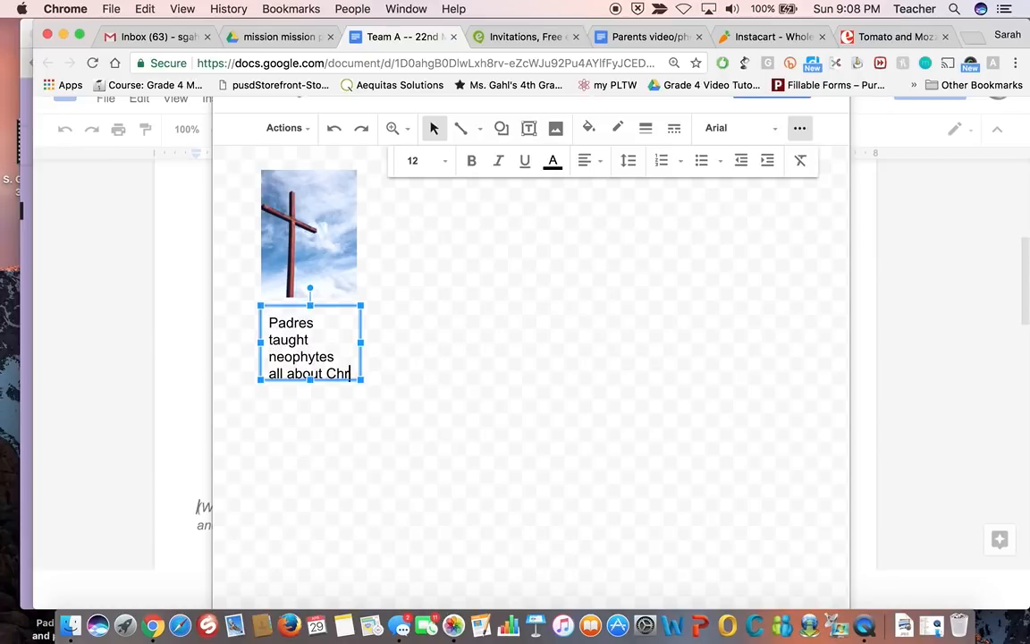
{"action": "type", "text": "istianity"}
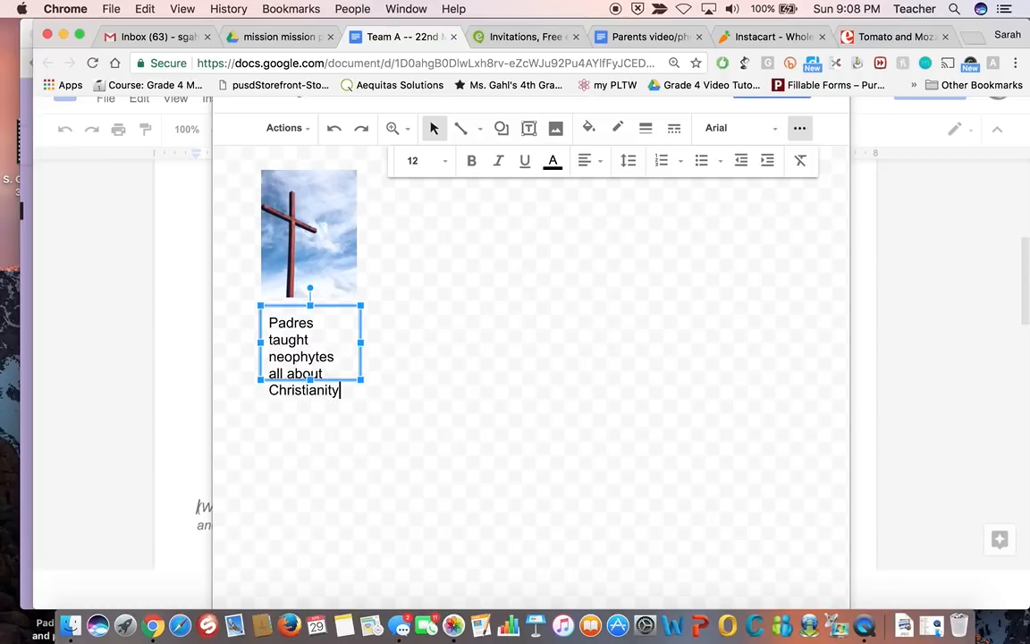
Reduce the whole caption's font size to 10 so it fits inside its text box.
{"action": "left_click_drag", "start_coordinate": [341, 391], "coordinate": [253, 330]}
{"action": "left_click", "coordinate": [445, 166]}
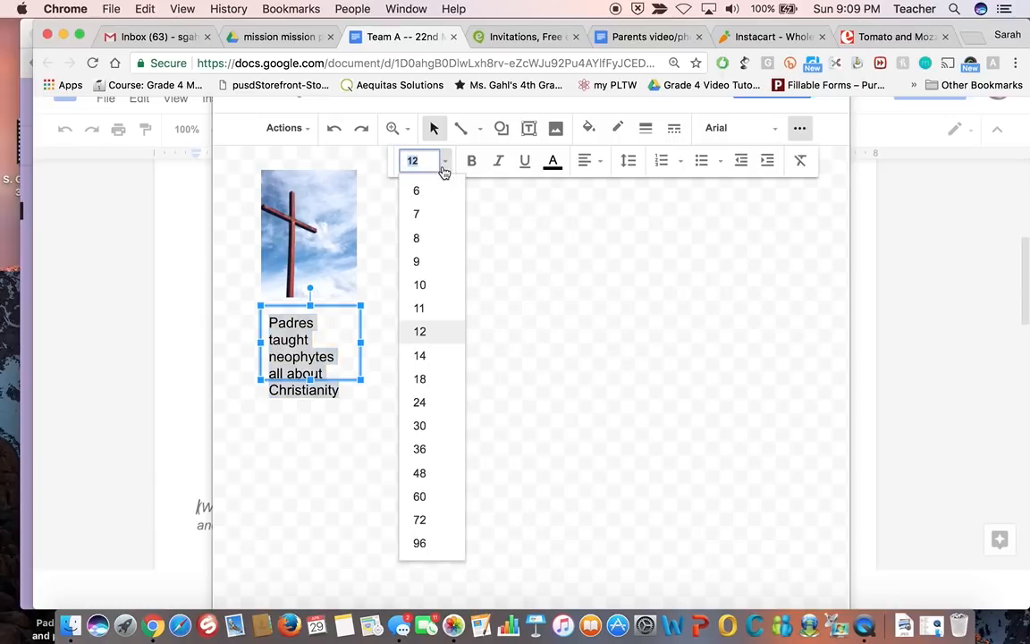
{"action": "left_click", "coordinate": [432, 279]}
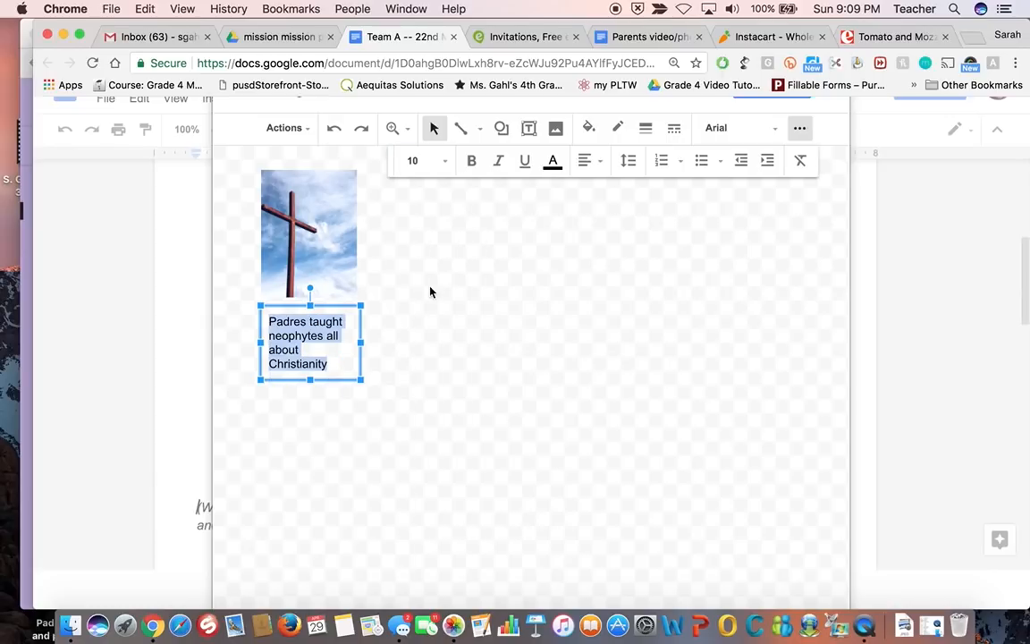
{"action": "left_click", "coordinate": [487, 419]}
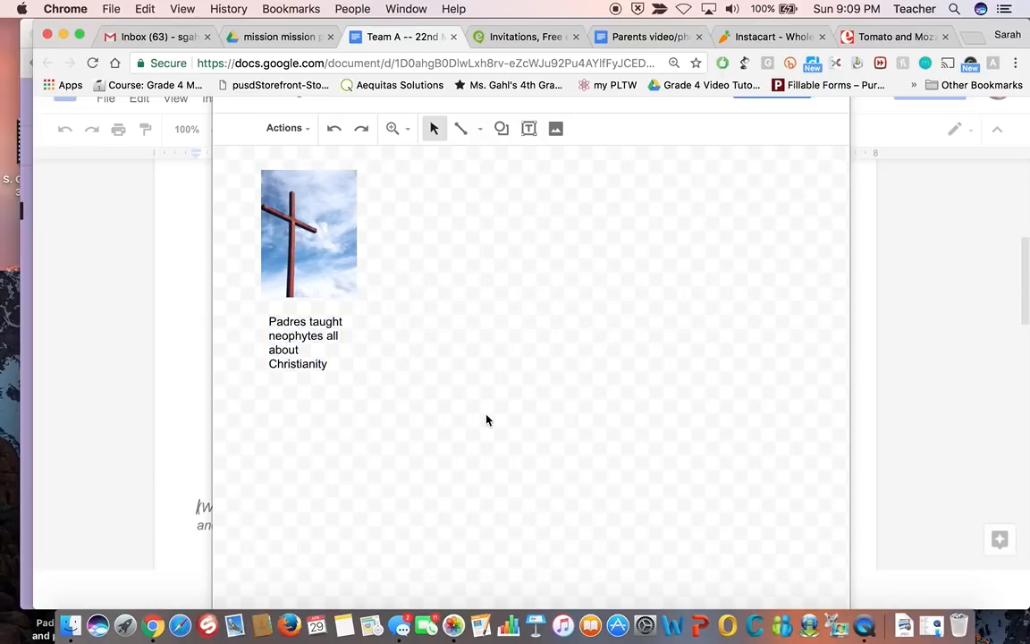
Draw a rectangle that encloses both the cross picture and its caption.
{"action": "left_click", "coordinate": [501, 130]}
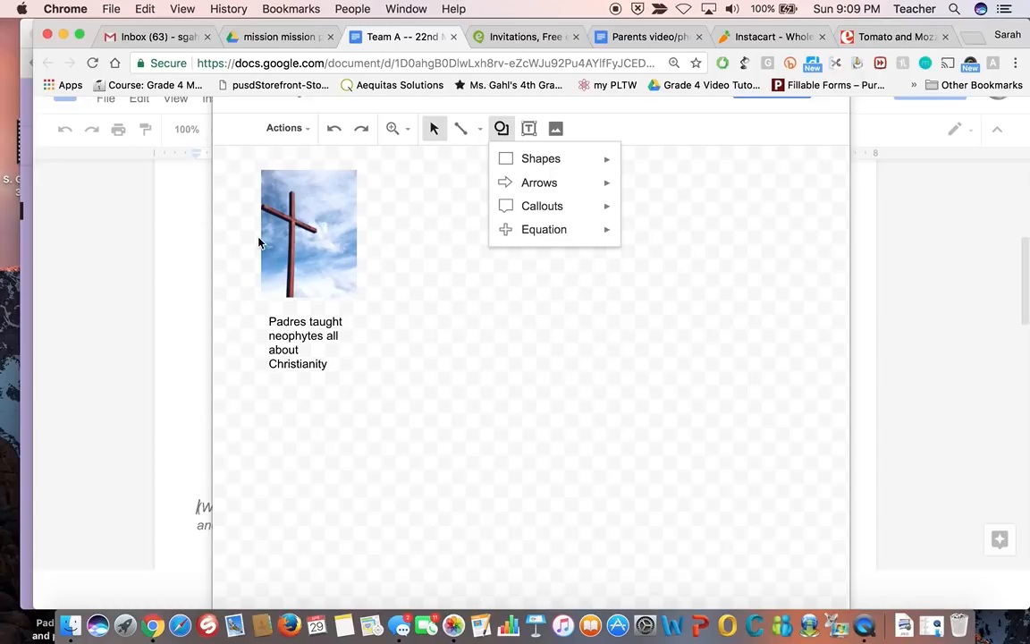
{"action": "mouse_move", "coordinate": [531, 162]}
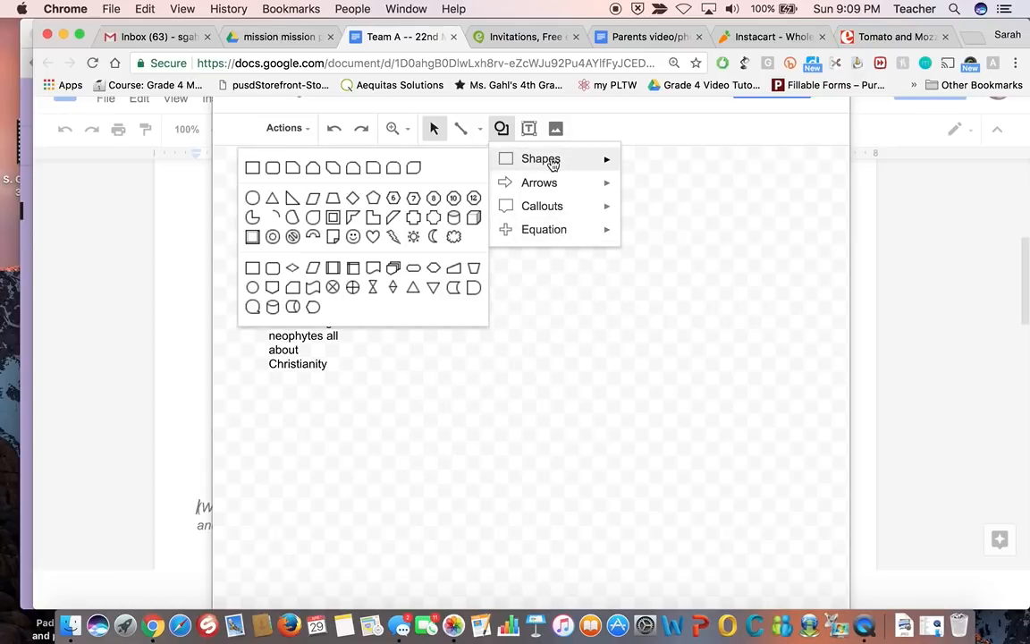
{"action": "left_click", "coordinate": [252, 169]}
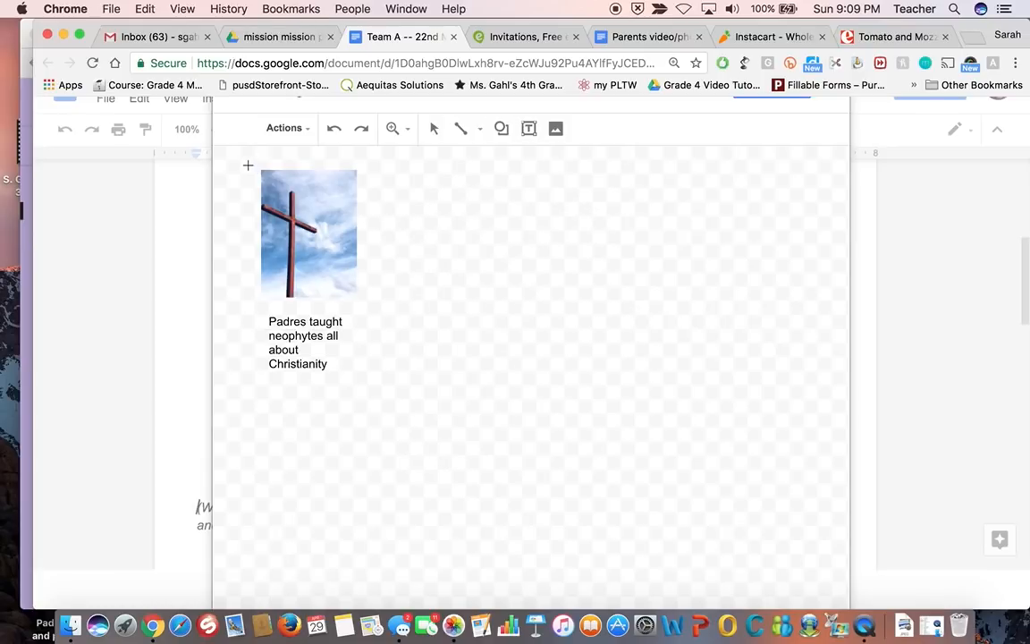
{"action": "left_click_drag", "start_coordinate": [250, 165], "coordinate": [366, 375]}
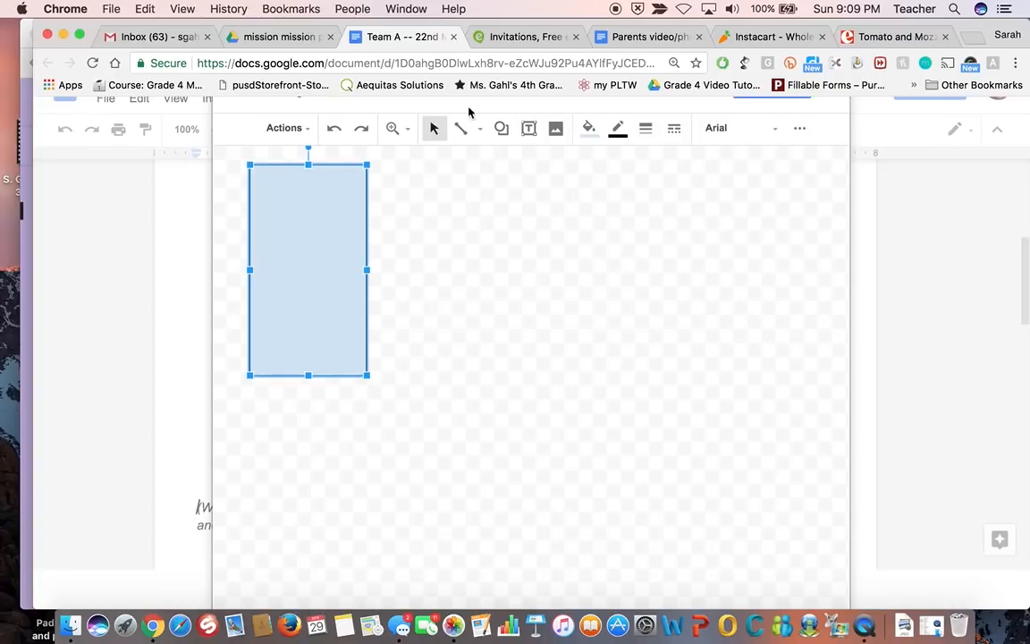
Make the rectangle's fill transparent and set its border thickness to 3px.
{"action": "left_click", "coordinate": [590, 131]}
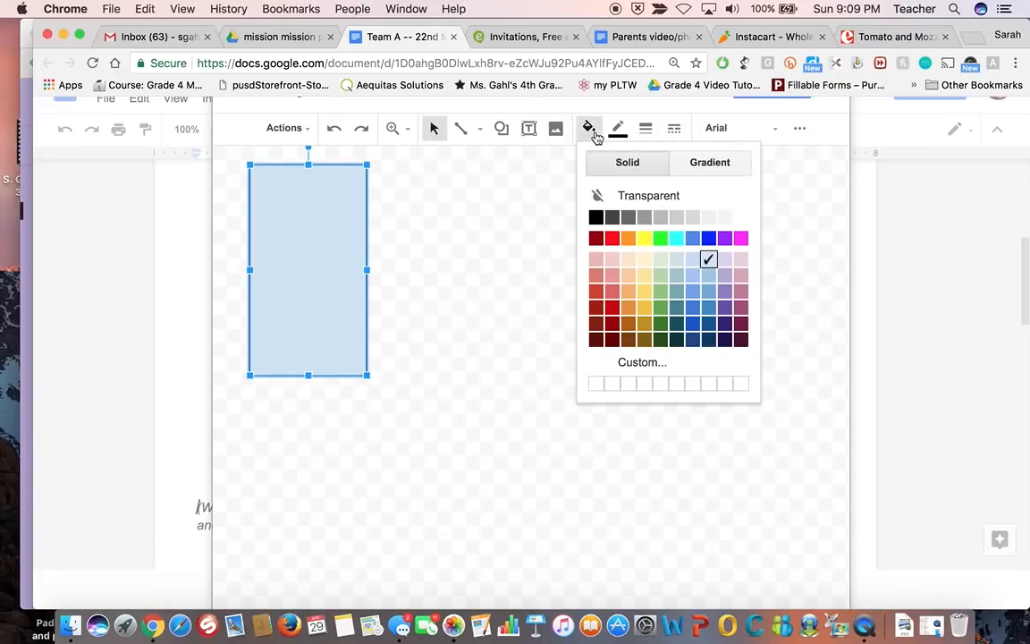
{"action": "left_click", "coordinate": [665, 202]}
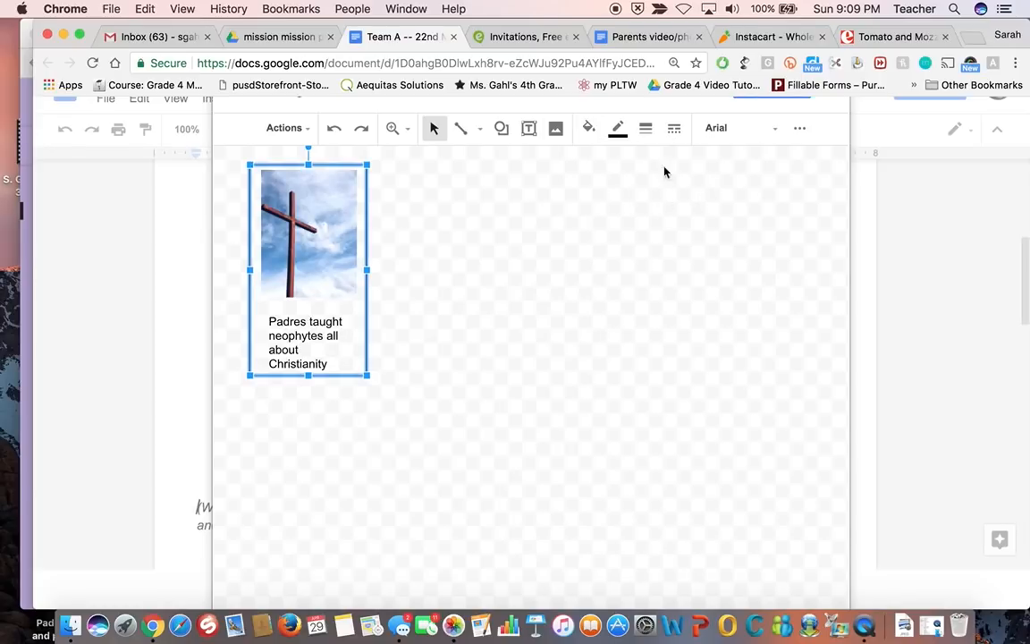
{"action": "left_click", "coordinate": [654, 138]}
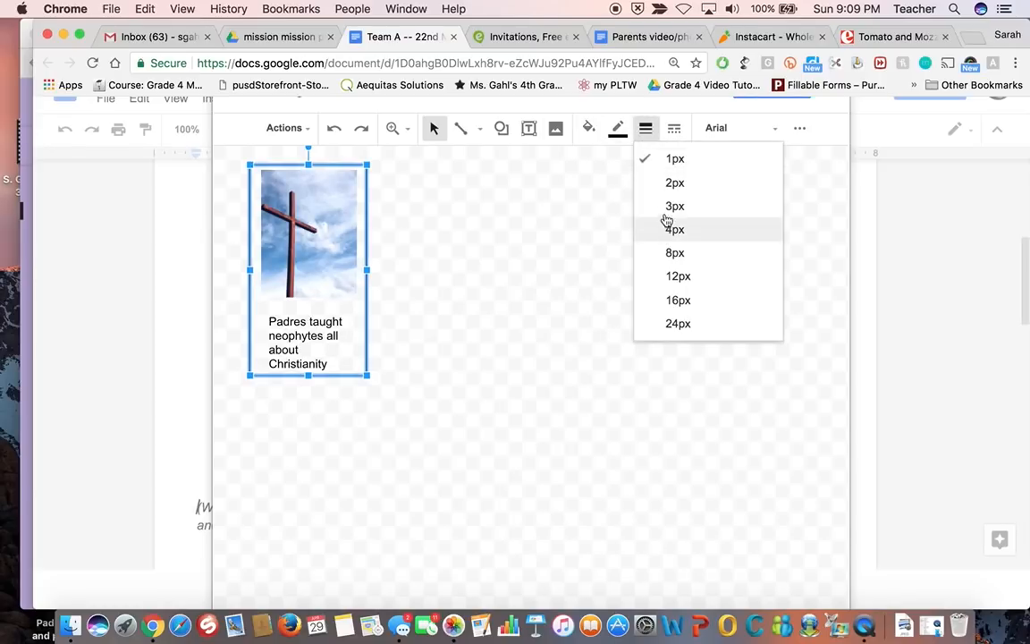
{"action": "left_click", "coordinate": [671, 207]}
{"action": "left_click", "coordinate": [576, 344]}
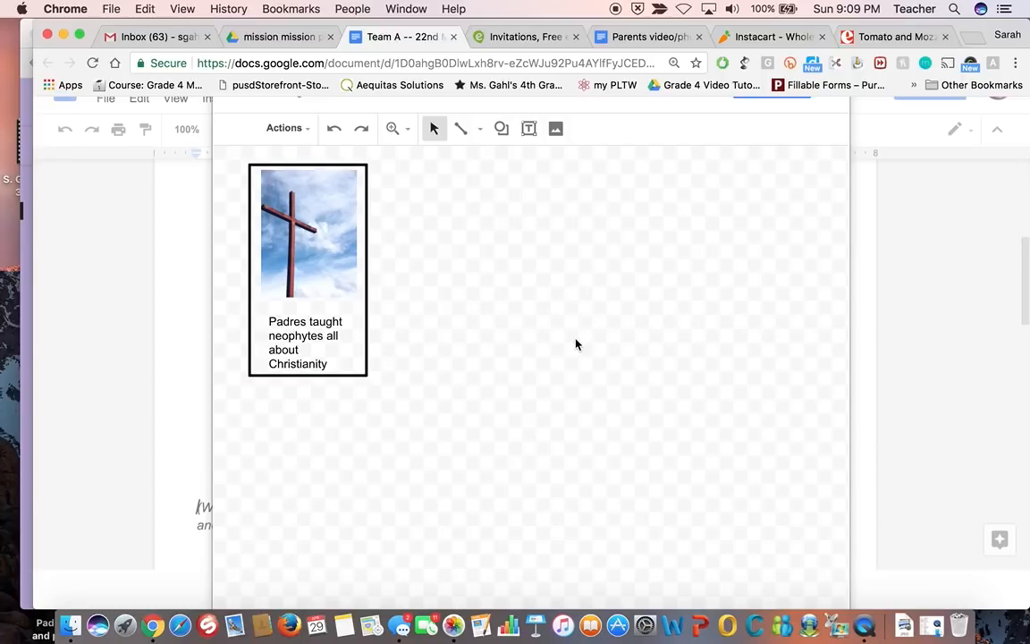
Move the bordered rectangle off the cross picture and caption to an empty area of the canvas.
{"action": "left_click", "coordinate": [322, 340]}
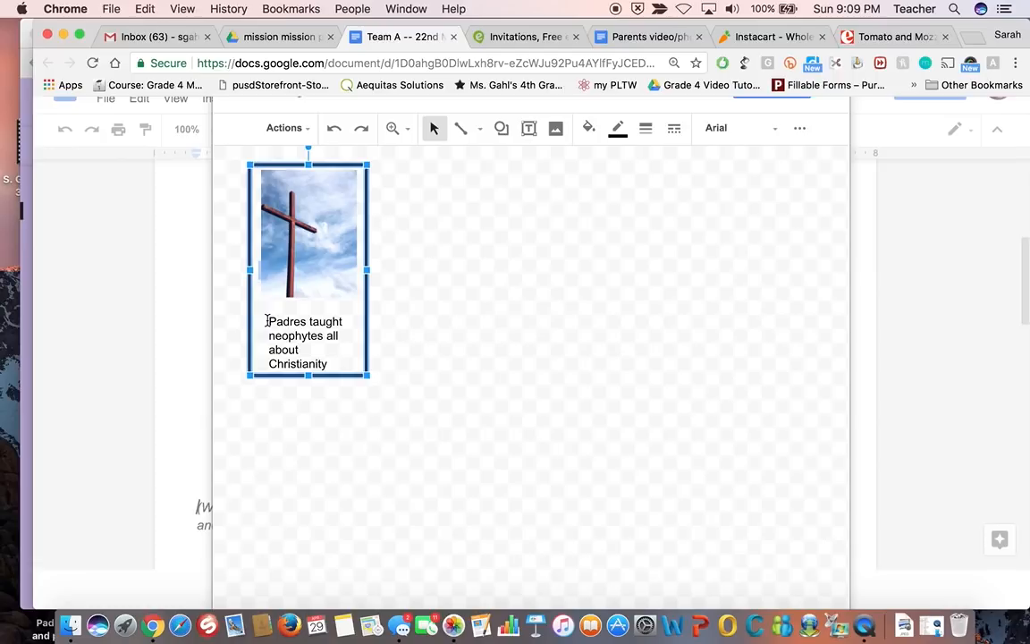
{"action": "left_click", "coordinate": [485, 370]}
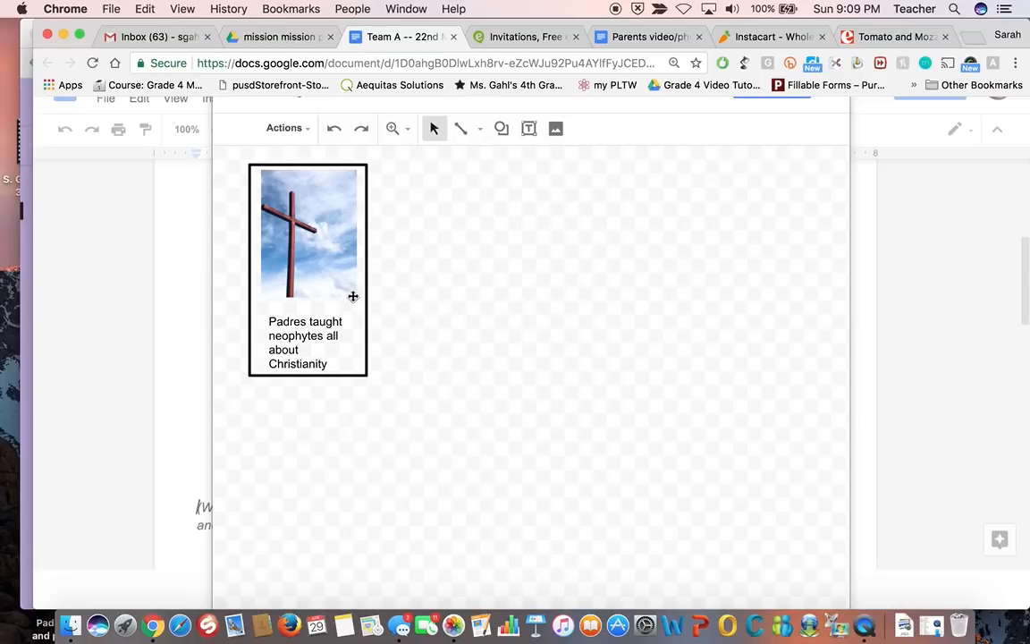
{"action": "left_click_drag", "start_coordinate": [358, 167], "coordinate": [599, 209]}
Justify the whole caption text below the cross picture.
{"action": "left_click", "coordinate": [302, 350]}
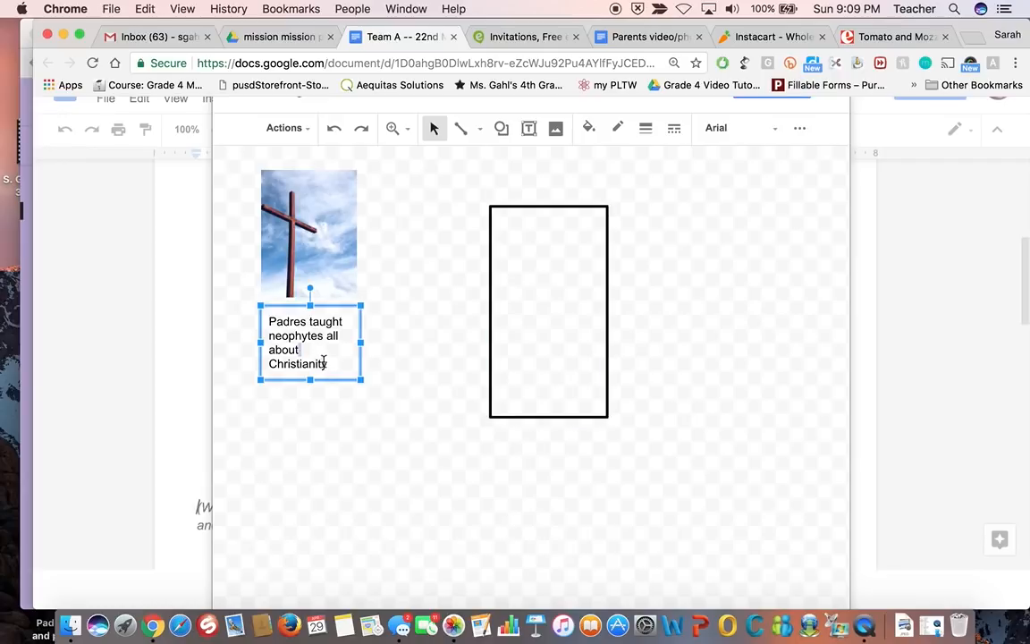
{"action": "left_click_drag", "start_coordinate": [323, 361], "coordinate": [253, 324]}
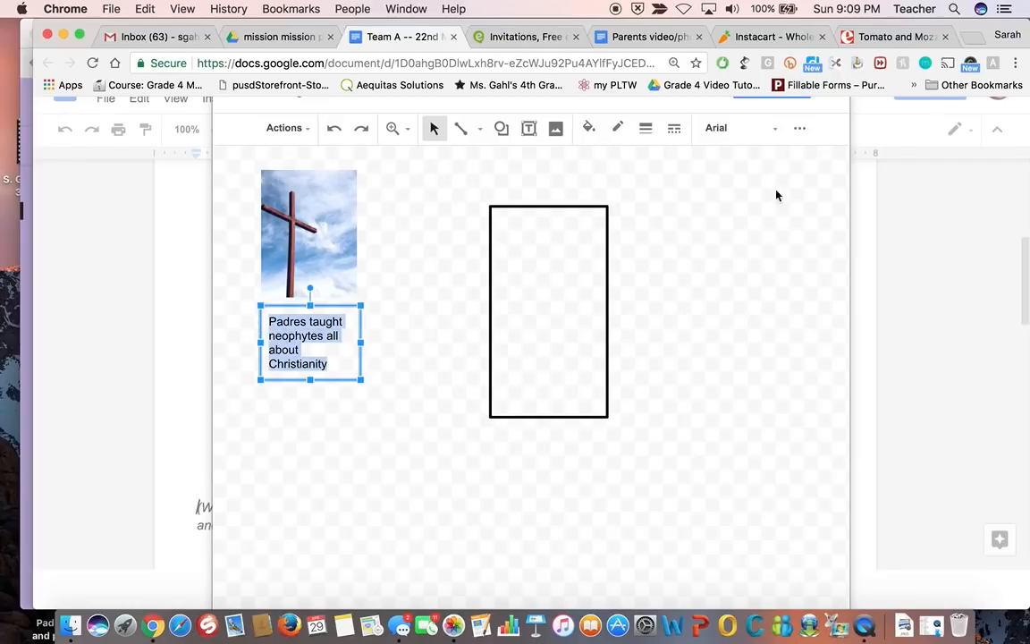
{"action": "left_click", "coordinate": [799, 129]}
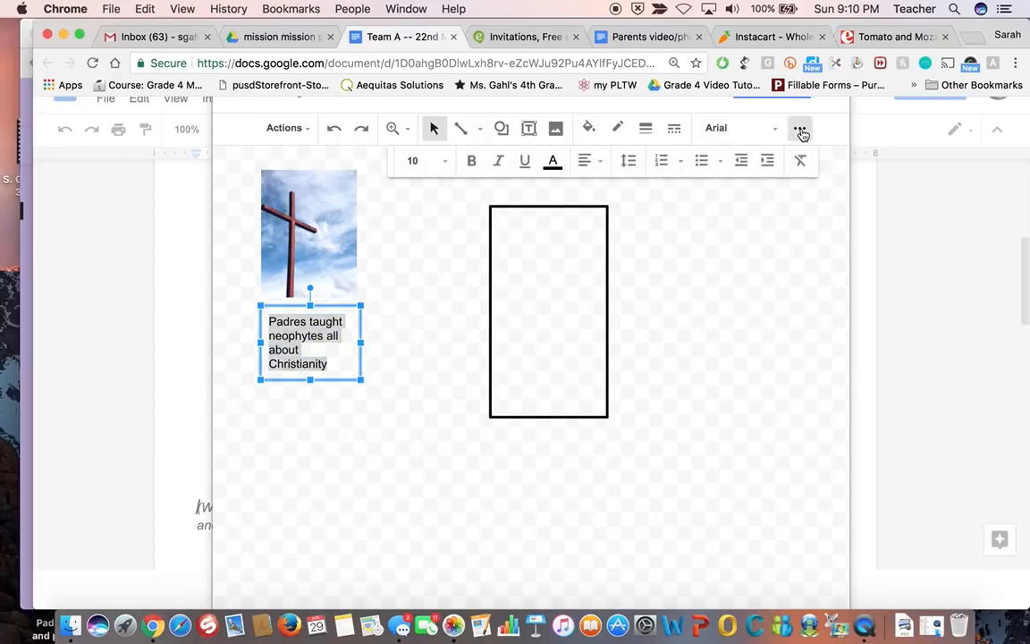
{"action": "left_click", "coordinate": [594, 164]}
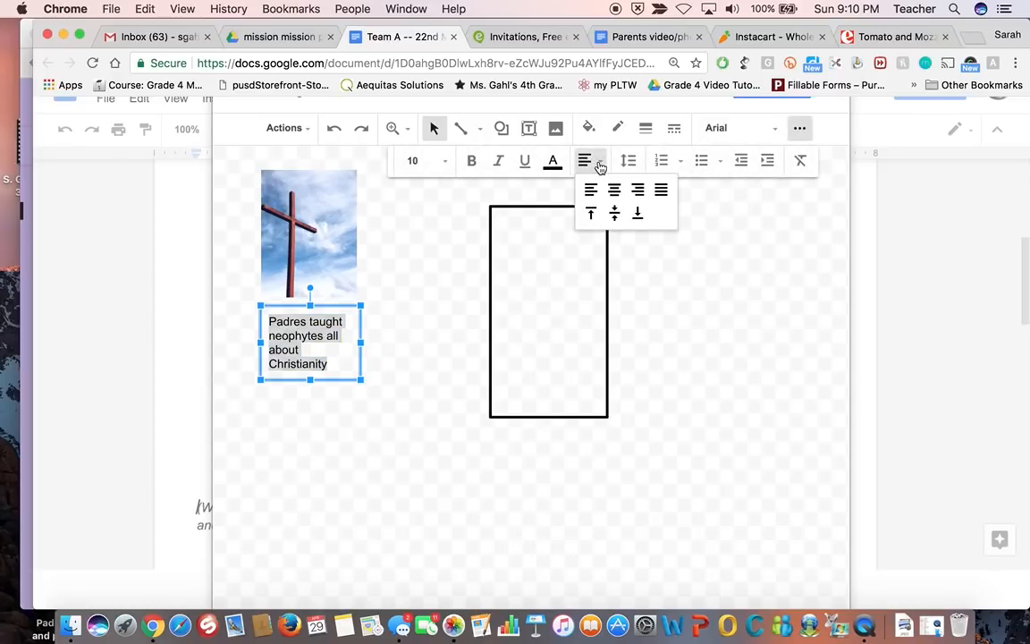
{"action": "left_click", "coordinate": [660, 191]}
{"action": "left_click", "coordinate": [422, 389]}
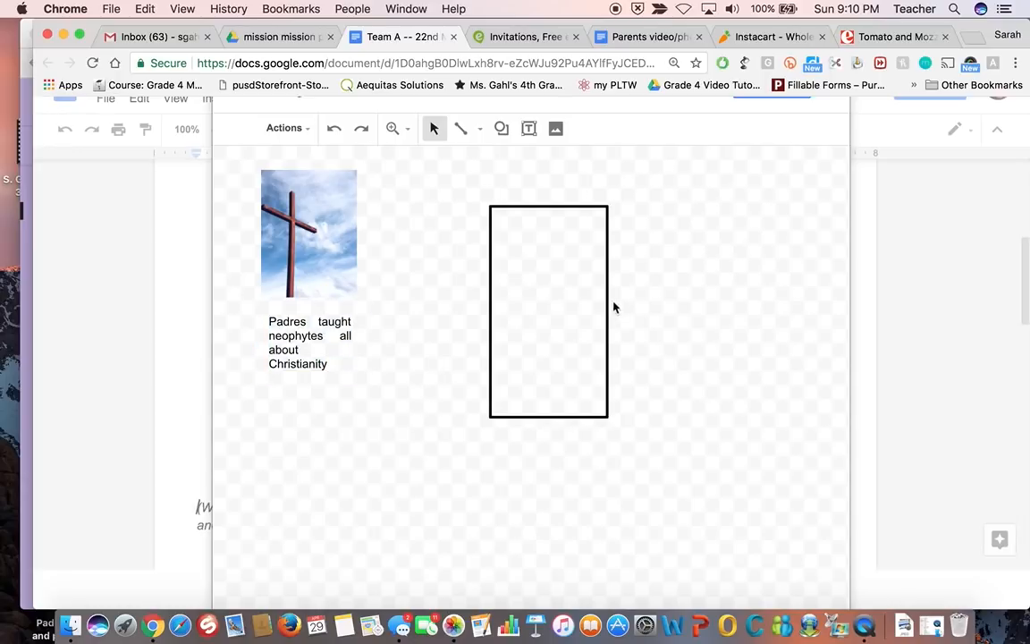
Move the rectangle back so it frames the cross picture and caption evenly, and save the drawing into the document.
{"action": "left_click_drag", "start_coordinate": [545, 310], "coordinate": [315, 270]}
{"action": "left_click", "coordinate": [462, 313]}
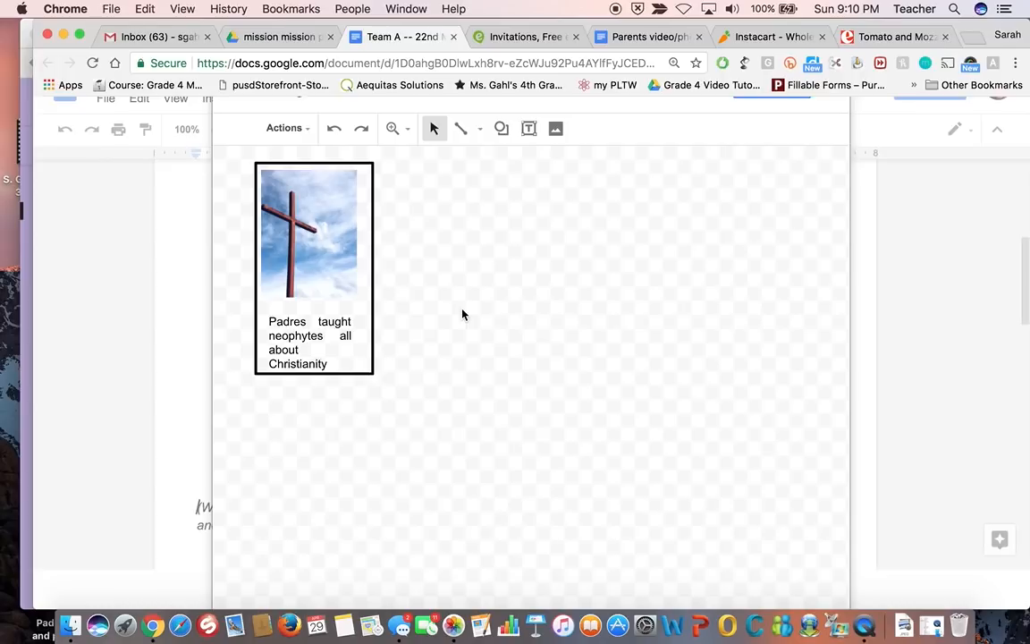
{"action": "left_click_drag", "start_coordinate": [374, 250], "coordinate": [362, 252]}
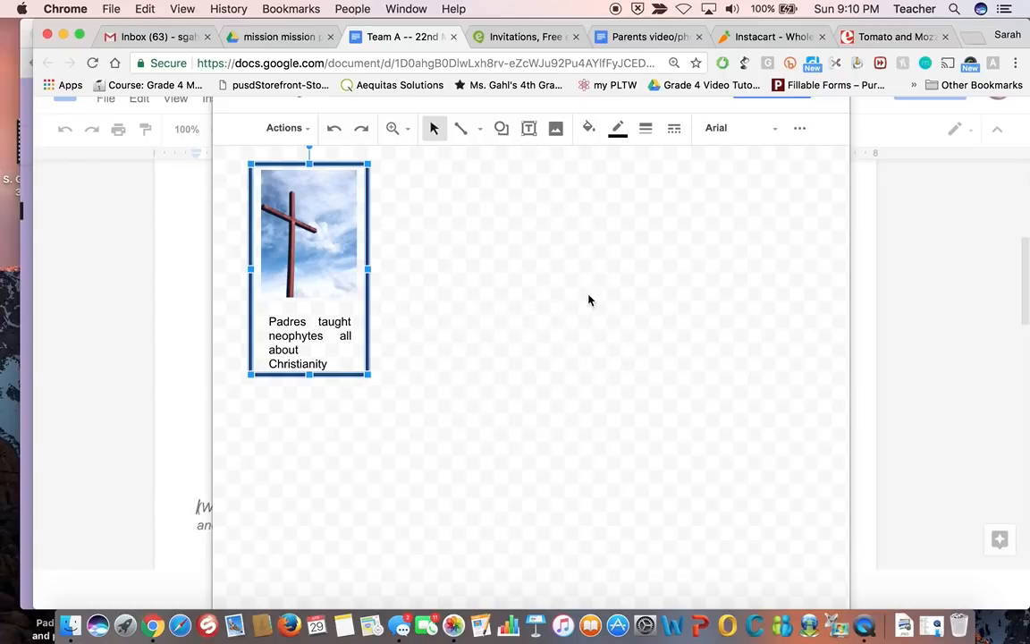
{"action": "left_click", "coordinate": [675, 308]}
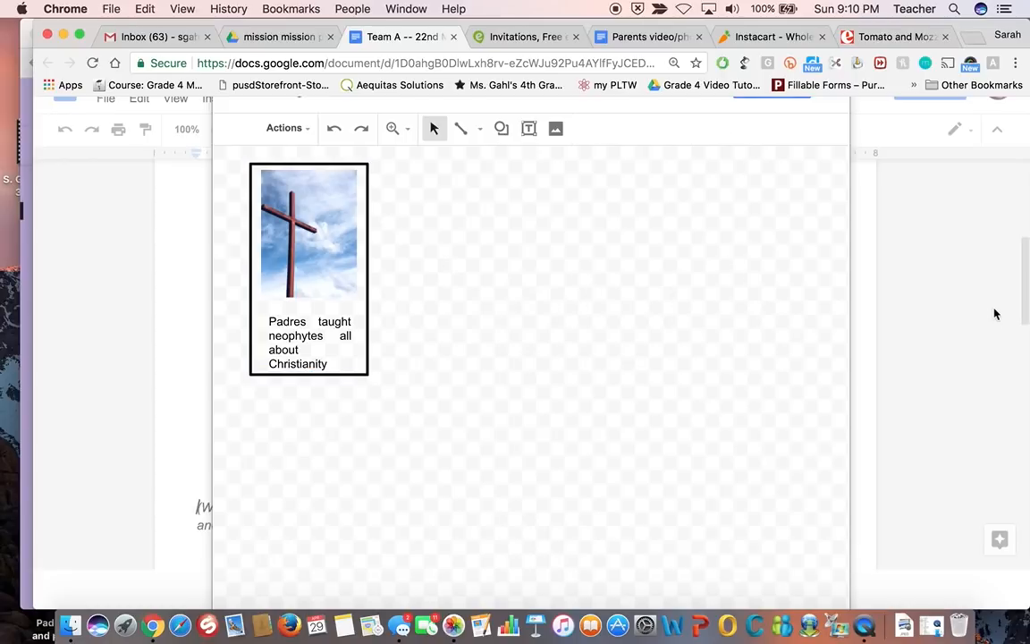
{"action": "scroll", "coordinate": [784, 101], "scroll_direction": "up", "scroll_amount": 1}
{"action": "left_click", "coordinate": [788, 108]}
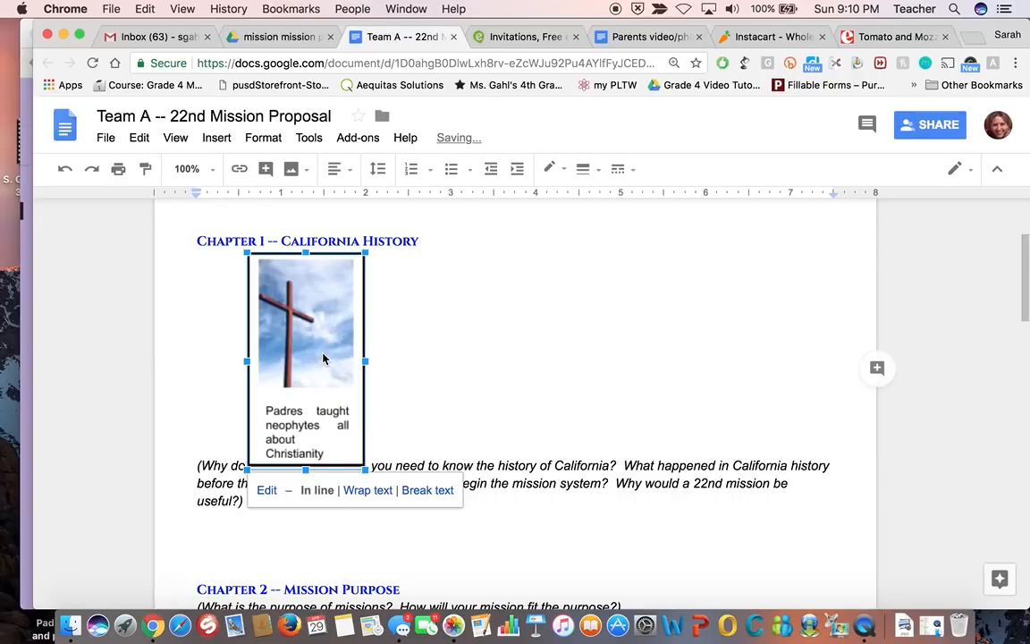
Shrink the inserted drawing proportionally and move it just before "useful?)" at the end of the Chapter 1 text.
{"action": "left_click_drag", "start_coordinate": [365, 470], "coordinate": [332, 409]}
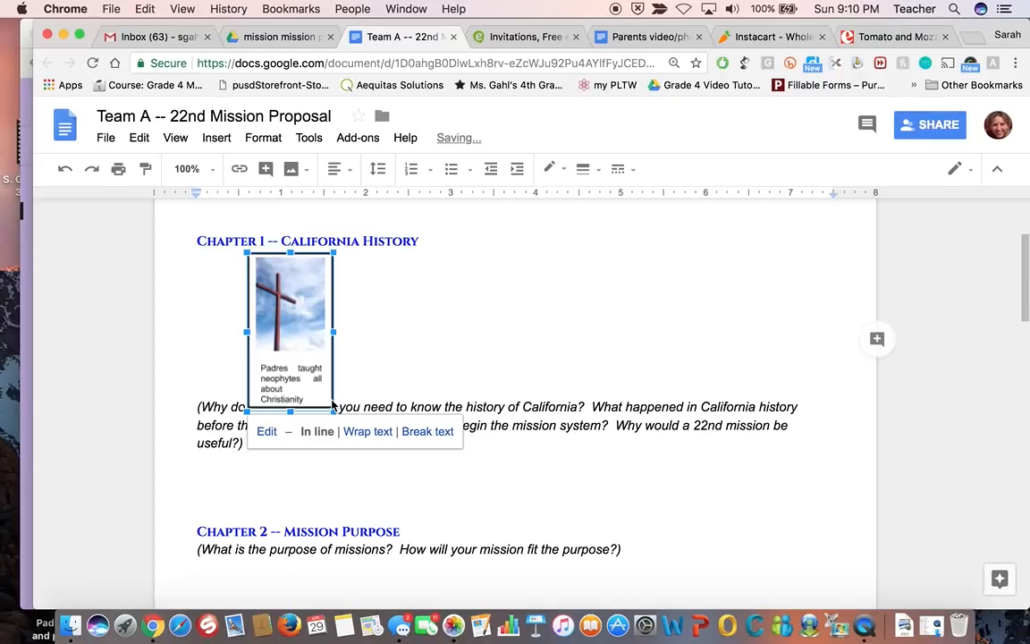
{"action": "left_click_drag", "start_coordinate": [694, 428], "coordinate": [795, 435]}
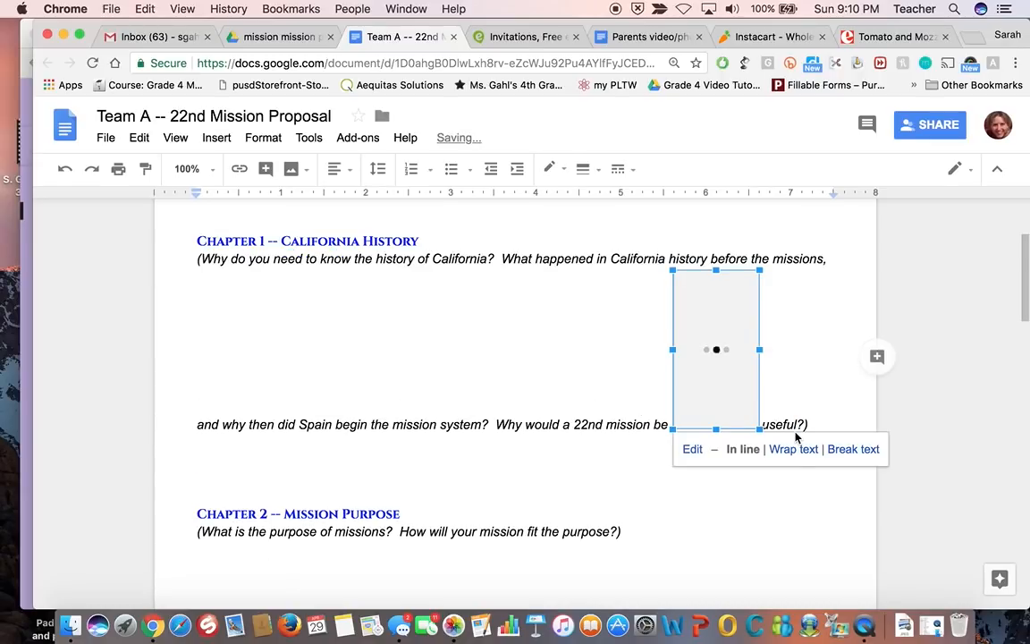